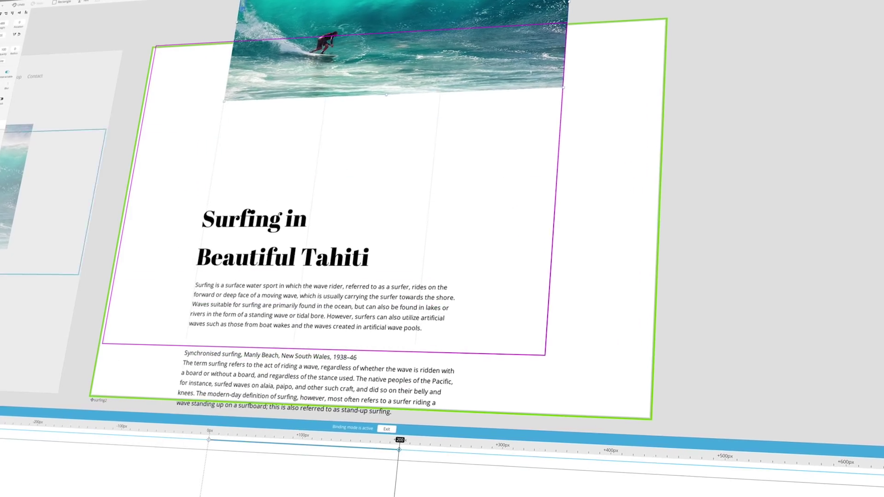
pyautogui.moveTo(405, 447); pyautogui.dragTo(241, 410)
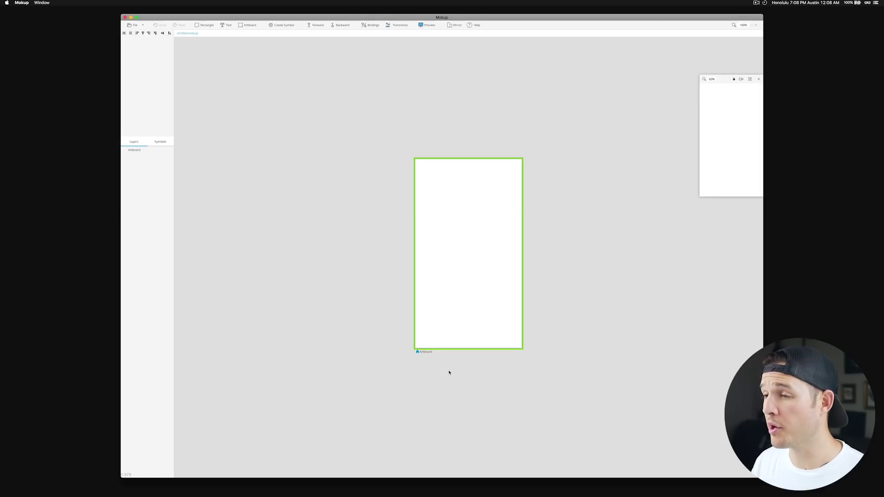
# Enlarge the prototyping window with the blank artboard so it fills the whole screen
pyautogui.doubleClick(449, 17)
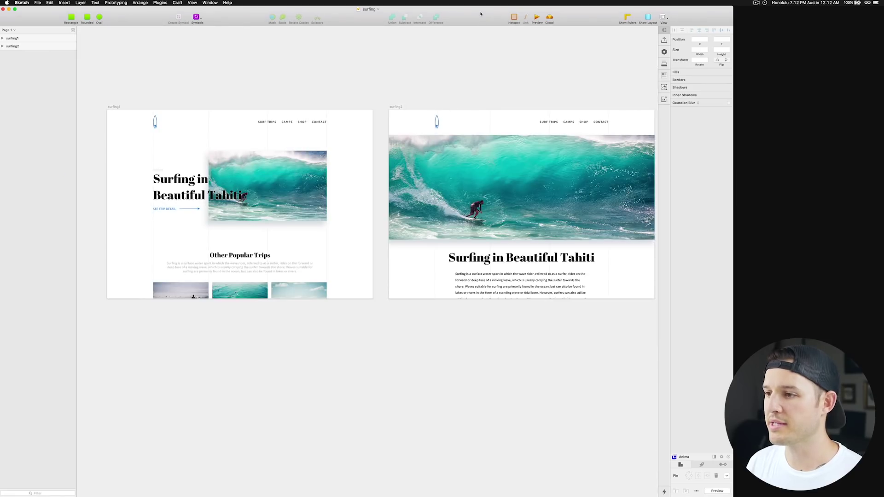
# Examine the layouts of the surfing1 and surfing2 artboards in the Sketch file, comparing hero photo, heading and text
pyautogui.hscroll(-3, 350, 92)
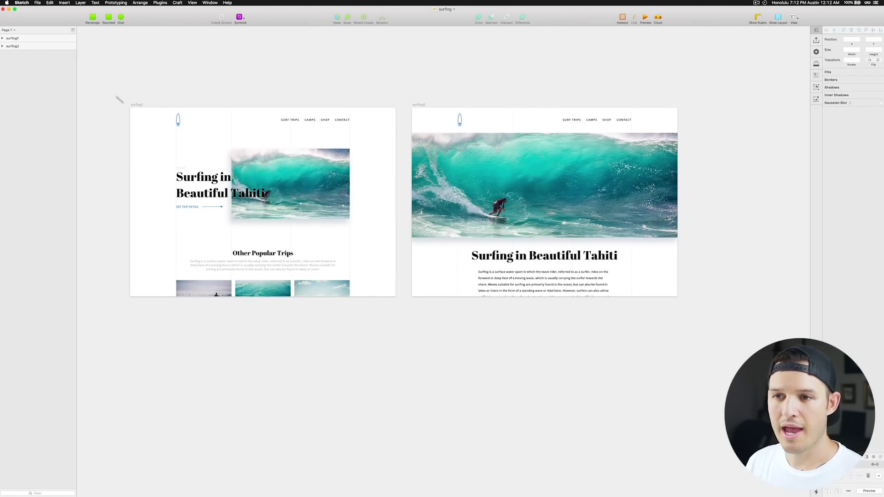
pyautogui.moveTo(103, 83); pyautogui.dragTo(698, 336)
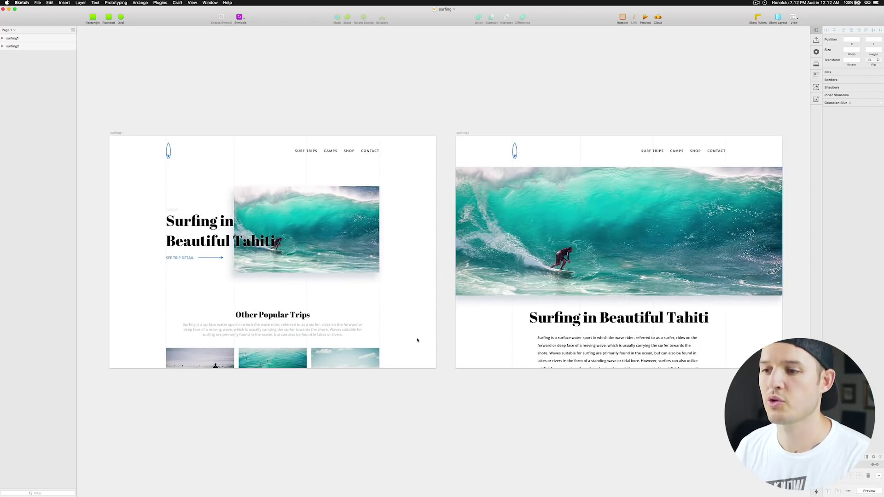
pyautogui.hscroll(-3, 316, 67)
pyautogui.scroll(-2, 316, 67)
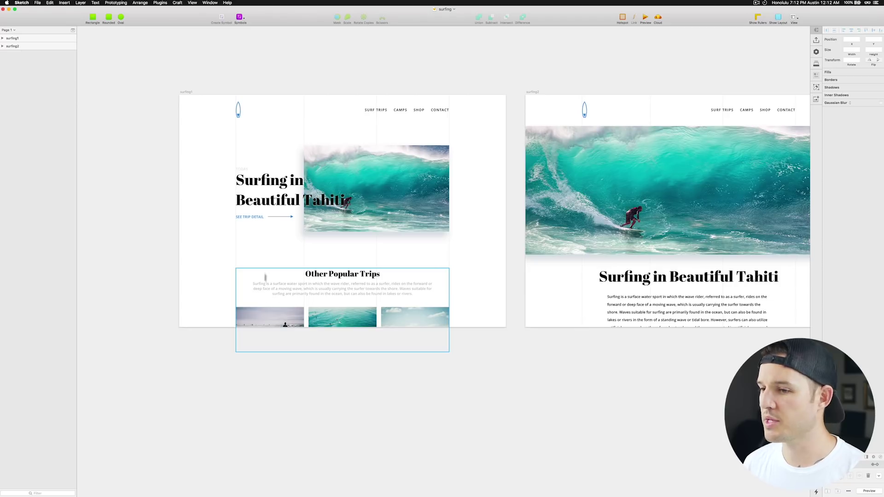
pyautogui.hscroll(5, 433, 207)
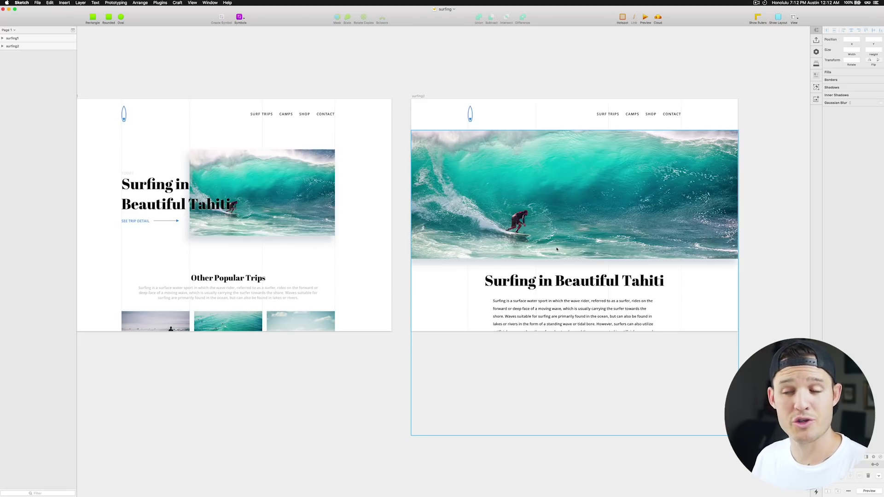
pyautogui.click(385, 77)
pyautogui.hscroll(-2, 396, 81)
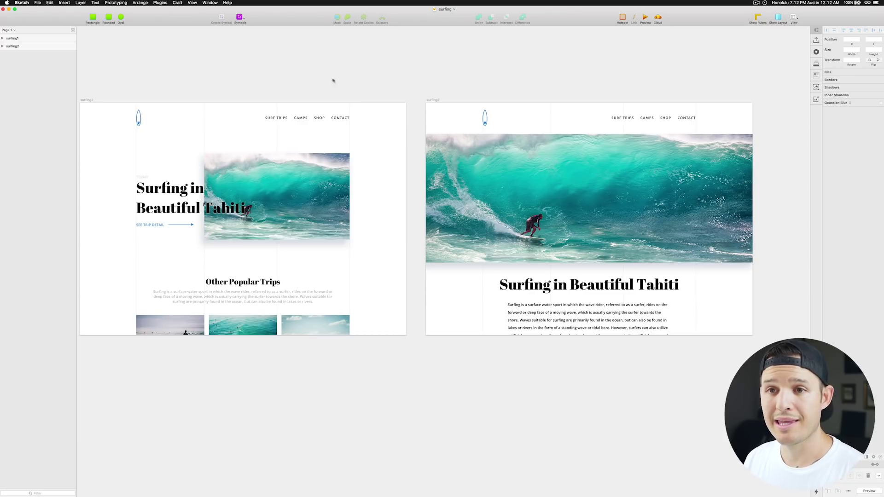
# Switch to Mokup and sync with Sketch at x3, importing only selected artboards with Rasterize Texts and Resize Artboards off
pyautogui.press('super+Tab')
pyautogui.press('super+Tab')
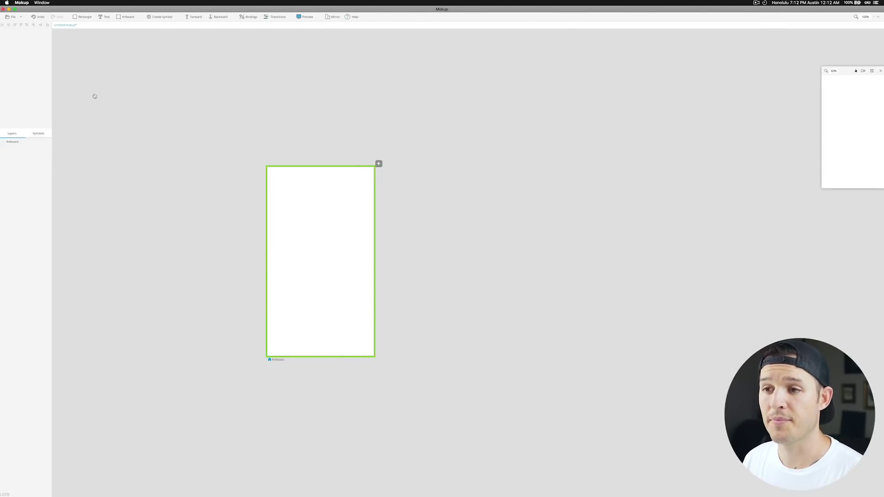
pyautogui.click(13, 18)
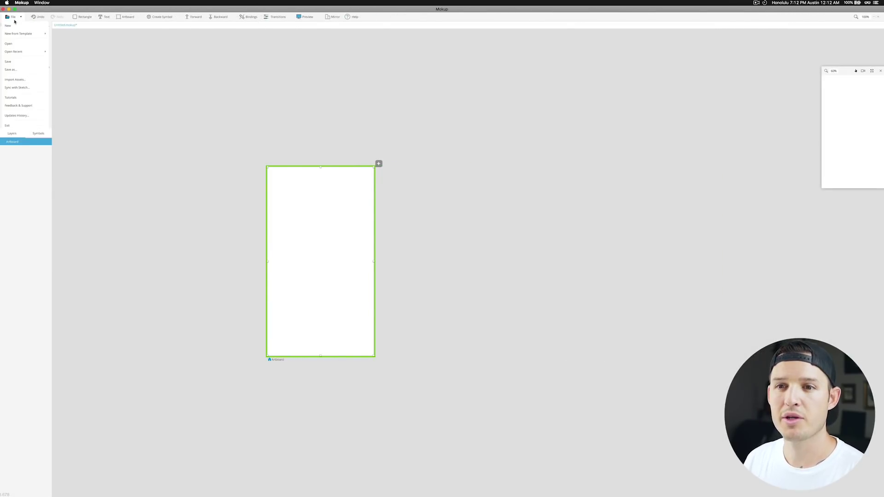
pyautogui.click(23, 89)
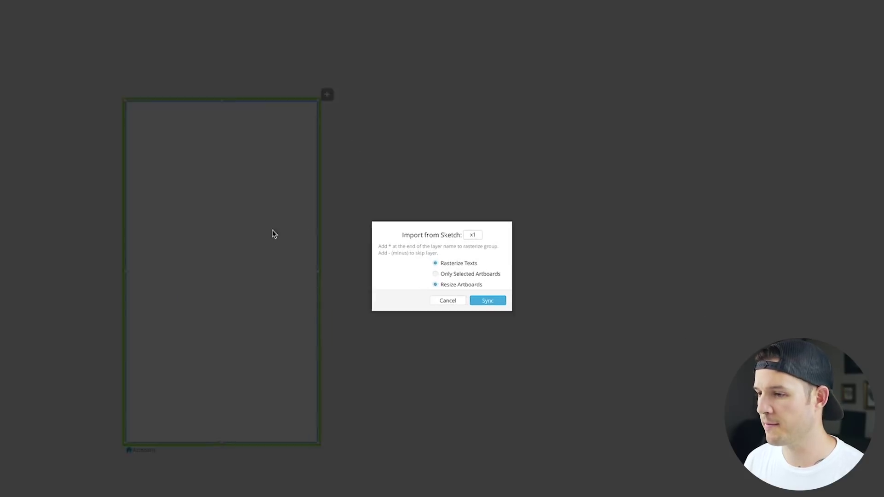
pyautogui.click(459, 241)
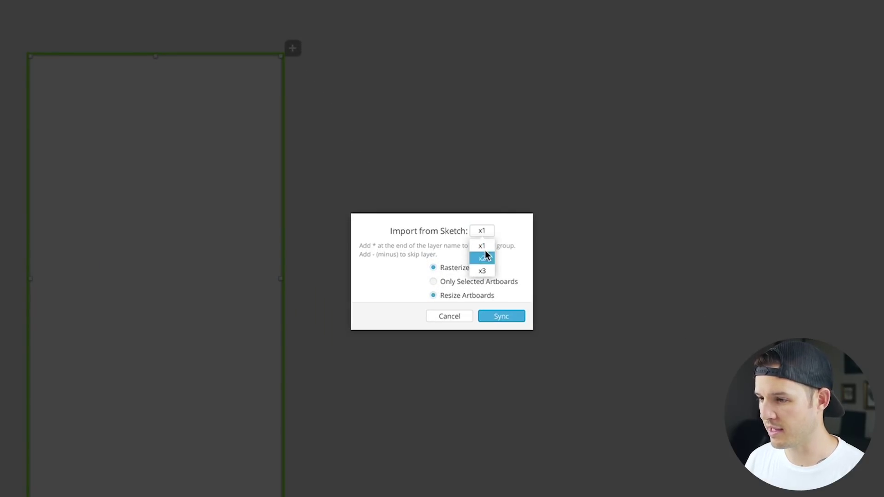
pyautogui.click(485, 271)
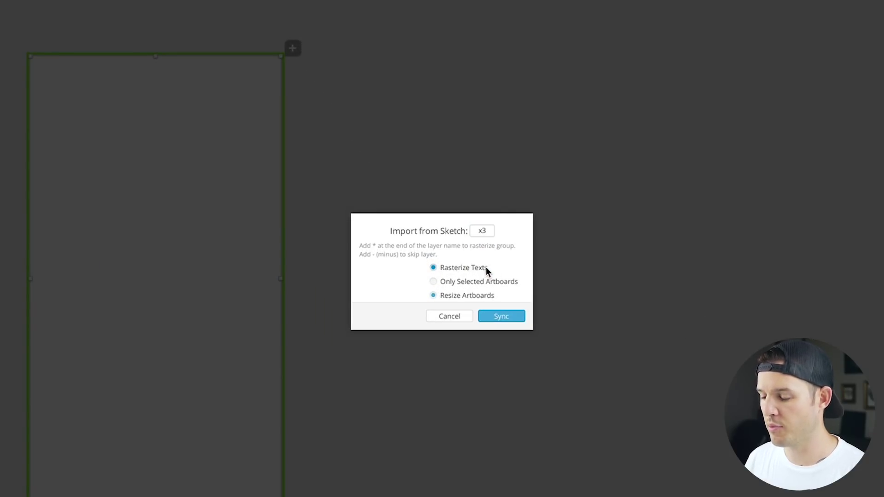
pyautogui.click(433, 268)
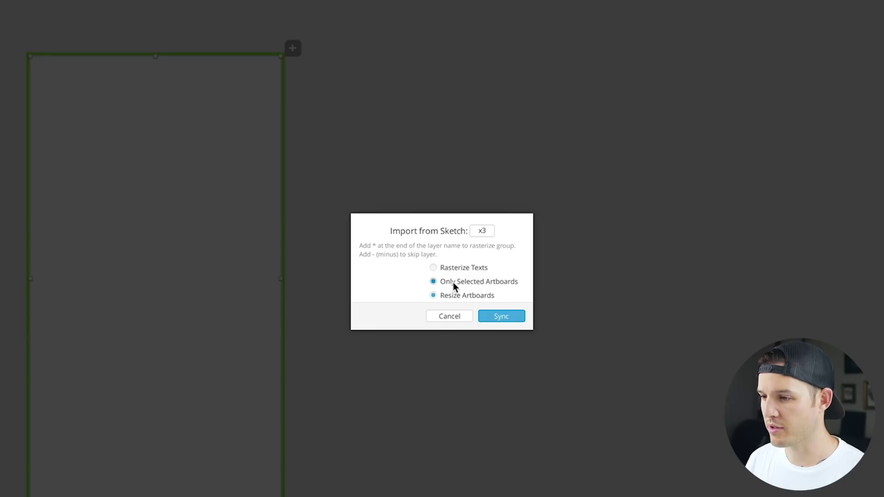
pyautogui.click(435, 296)
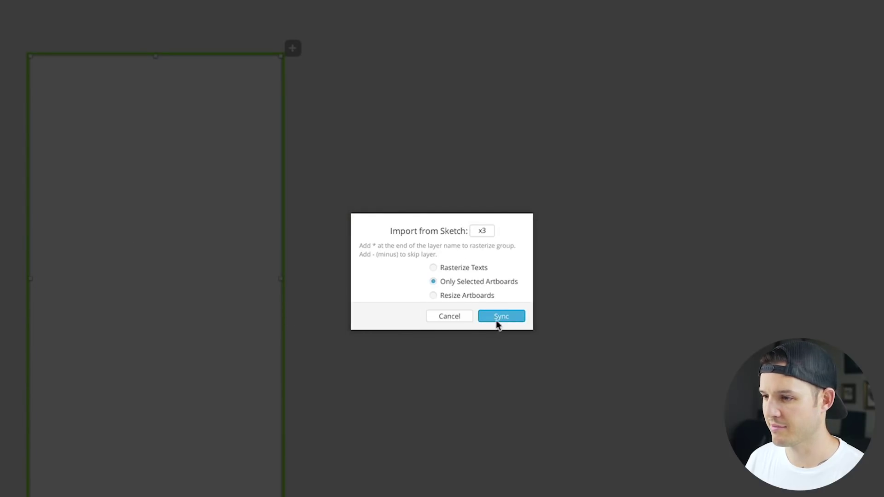
pyautogui.click(501, 318)
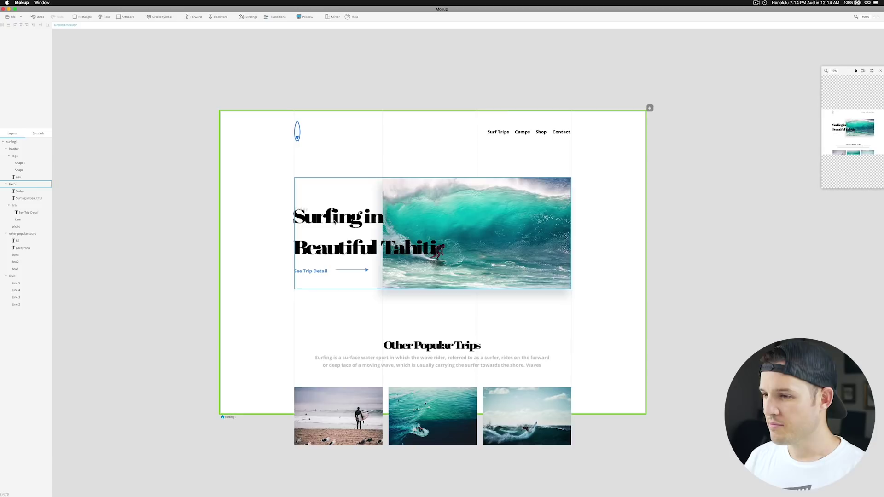
# Remove the bold style from the imported texts on surfing1 and nudge the Today label above the main heading
pyautogui.doubleClick(335, 221)
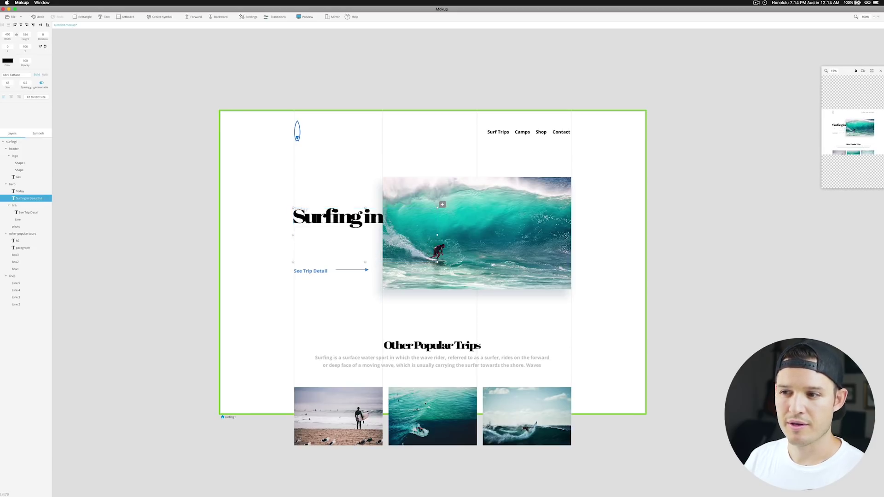
pyautogui.click(37, 74)
pyautogui.click(18, 176)
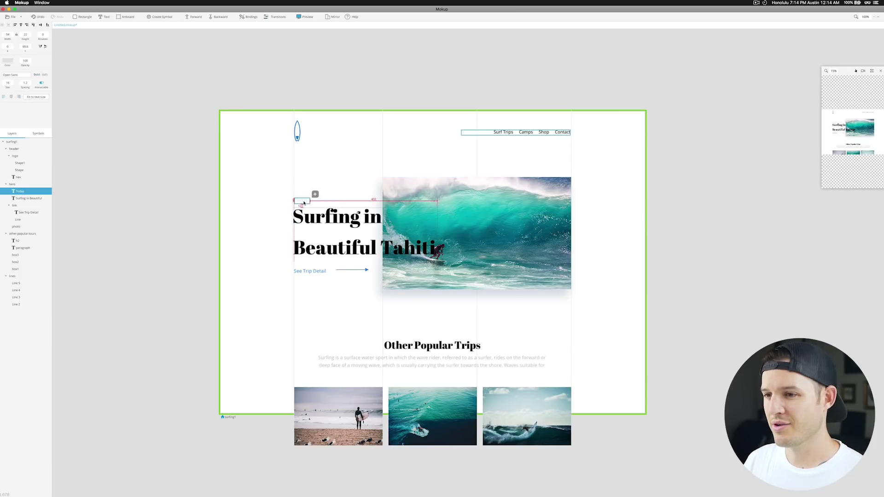
pyautogui.moveTo(304, 201); pyautogui.dragTo(305, 203)
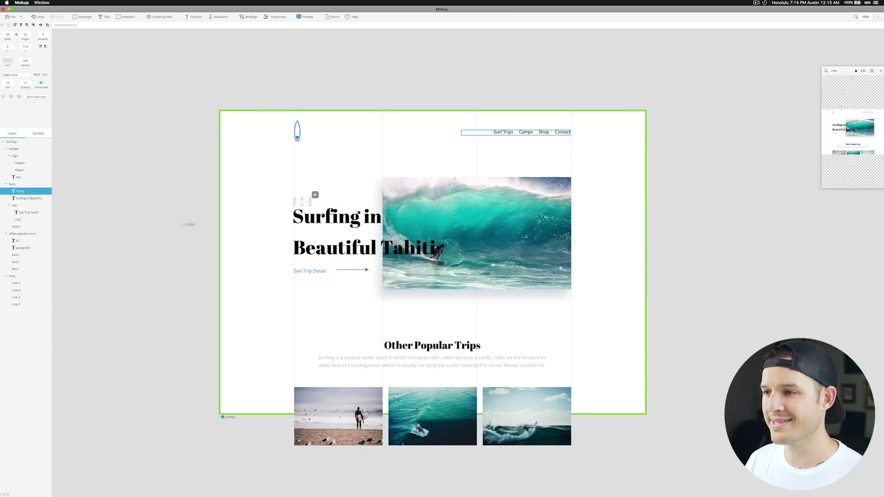
pyautogui.click(158, 228)
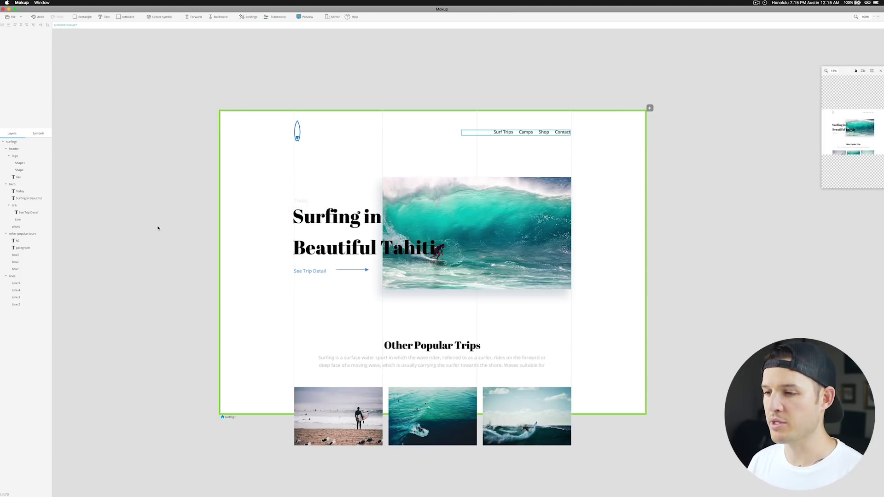
# Collapse the hero, other-popular-tours, logo, header and lines groups in the surfing1 layer tree
pyautogui.click(6, 184)
pyautogui.click(6, 191)
pyautogui.click(6, 156)
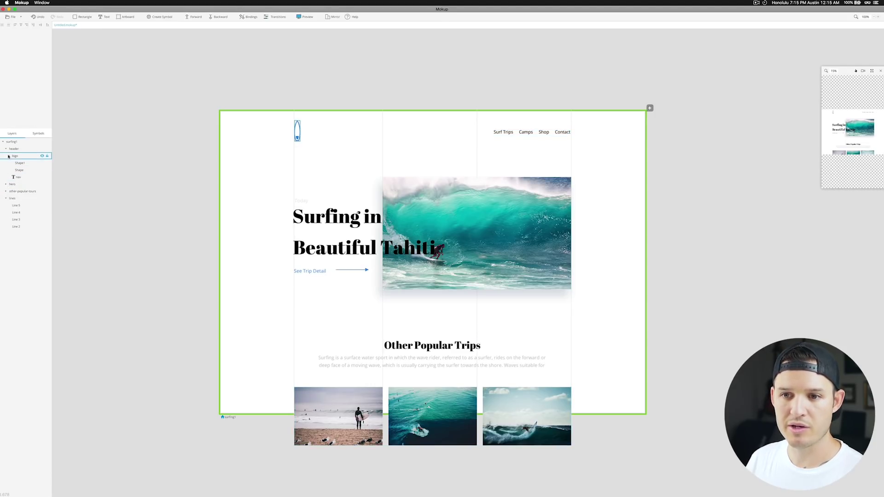
pyautogui.click(9, 155)
pyautogui.click(6, 148)
pyautogui.click(5, 170)
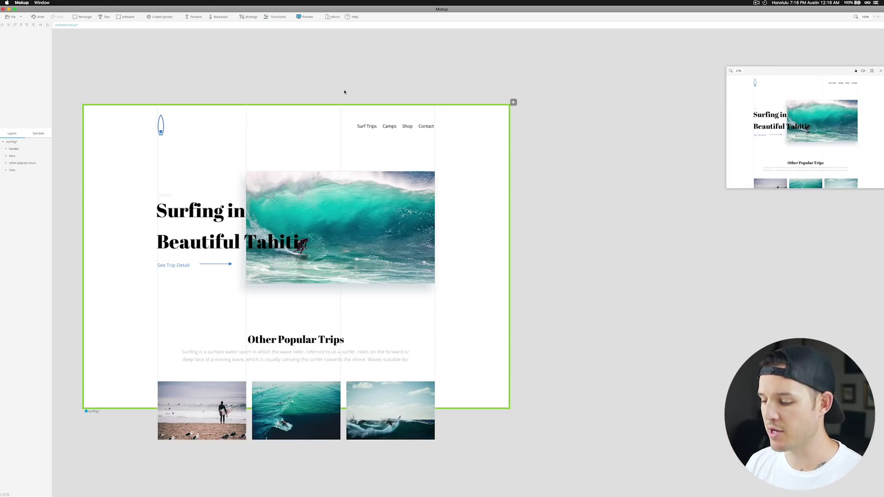
# Duplicate the whole surfing1 artboard so that a copy stands beside the original
pyautogui.press('super+minus')
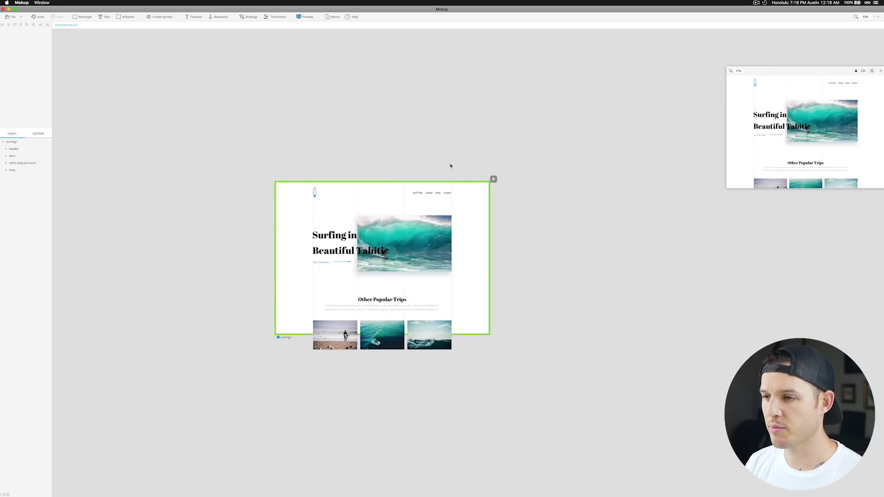
pyautogui.moveTo(426, 158); pyautogui.dragTo(359, 149)
pyautogui.hscroll(3, 340, 145)
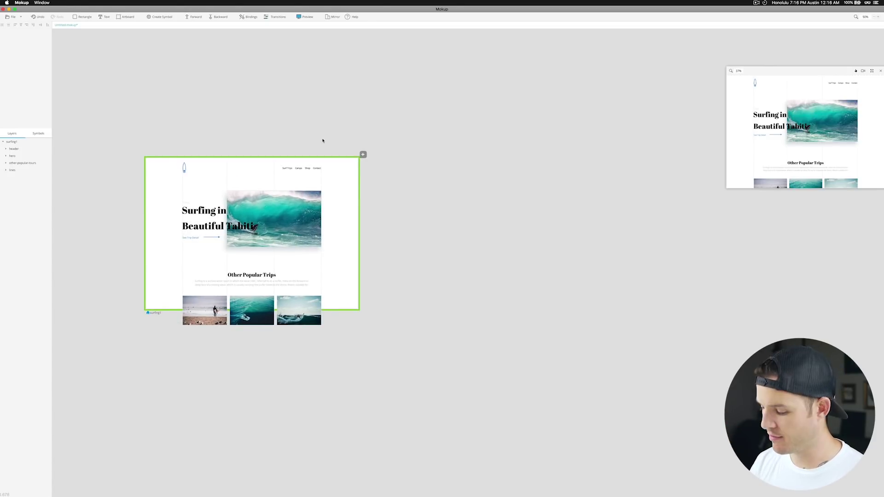
pyautogui.press('super+plus')
pyautogui.press('super+minus')
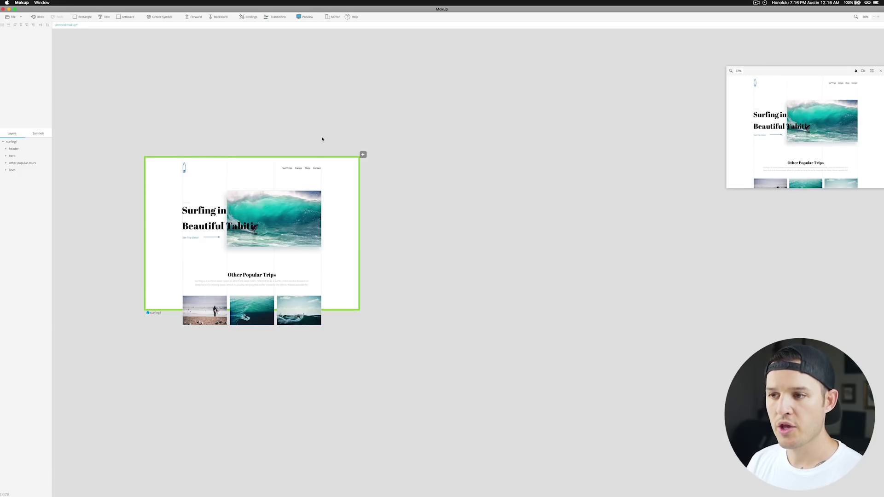
pyautogui.moveTo(259, 145); pyautogui.dragTo(204, 161)
pyautogui.scroll(-4, 205, 161)
pyautogui.hscroll(-2, 349, 144)
pyautogui.moveTo(259, 131); pyautogui.dragTo(223, 166)
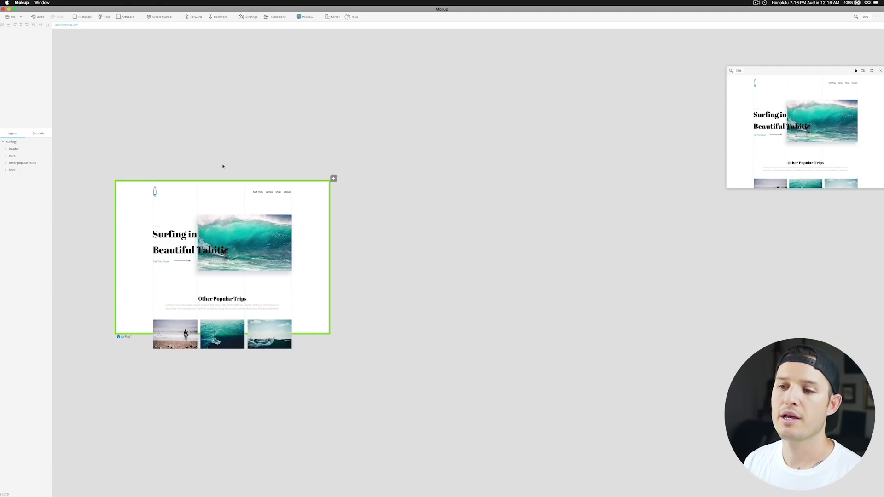
pyautogui.click(27, 141)
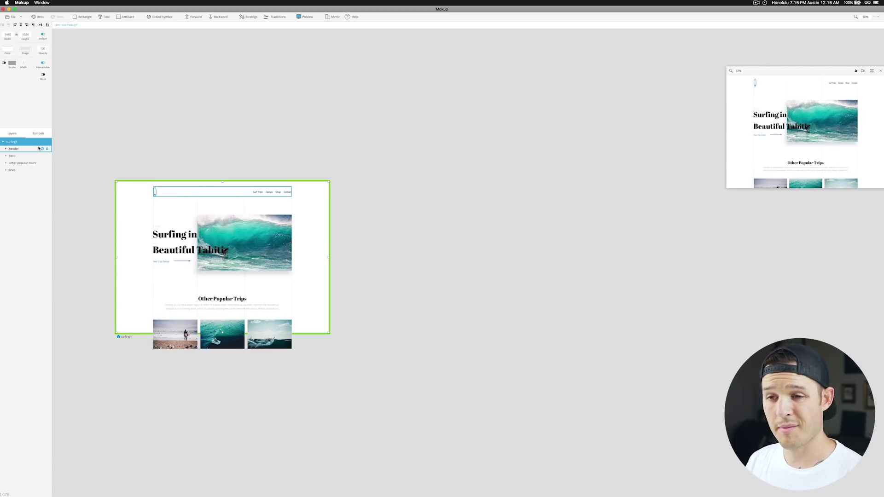
pyautogui.press('super+d')
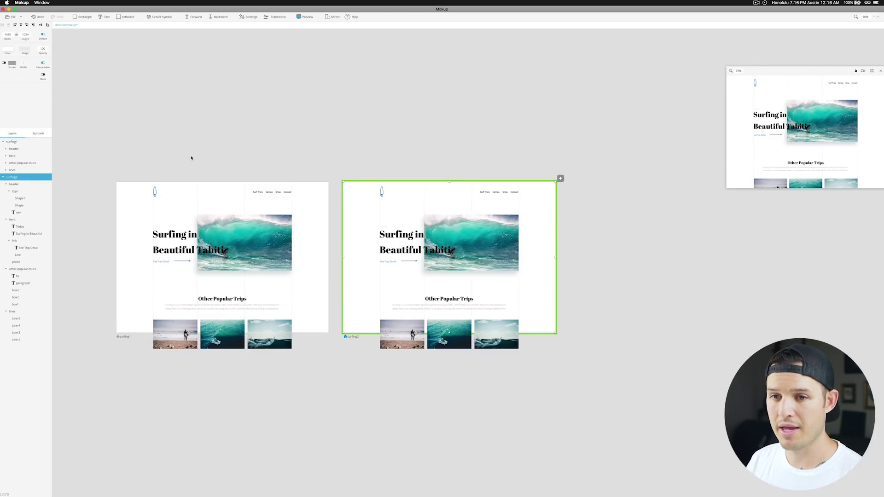
# Collapse the layer trees of both artboards and select the surfing2 artboard
pyautogui.click(191, 158)
pyautogui.click(3, 142)
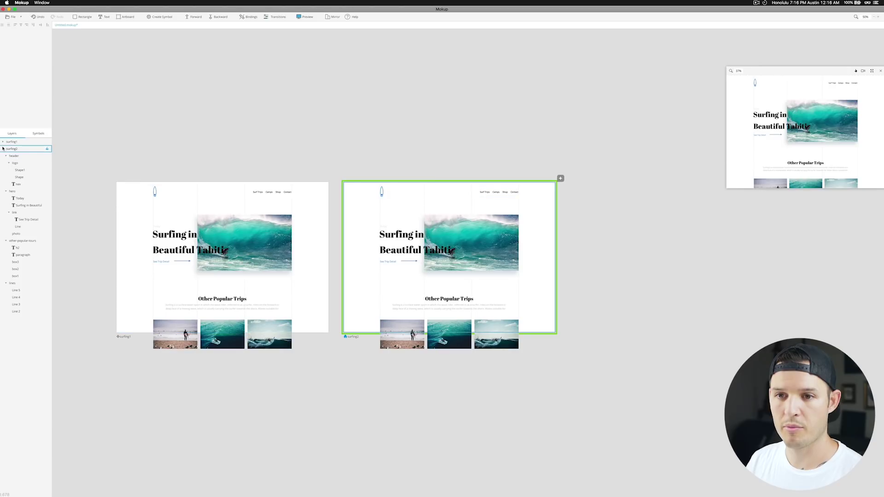
pyautogui.click(2, 148)
pyautogui.click(12, 142)
pyautogui.click(13, 150)
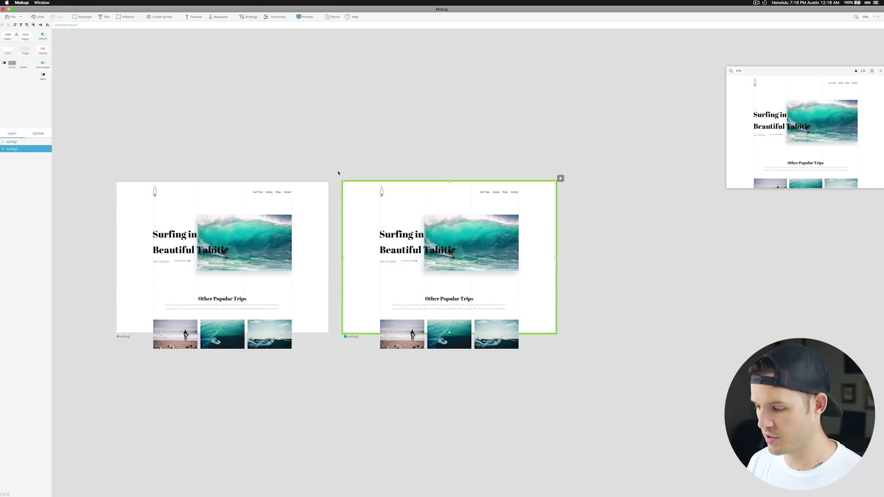
# Check the Sketch reference, then move the Other Popular Trips section of surfing2 down and make it fully transparent
pyautogui.press('super+equal')
pyautogui.hscroll(-1, 354, 174)
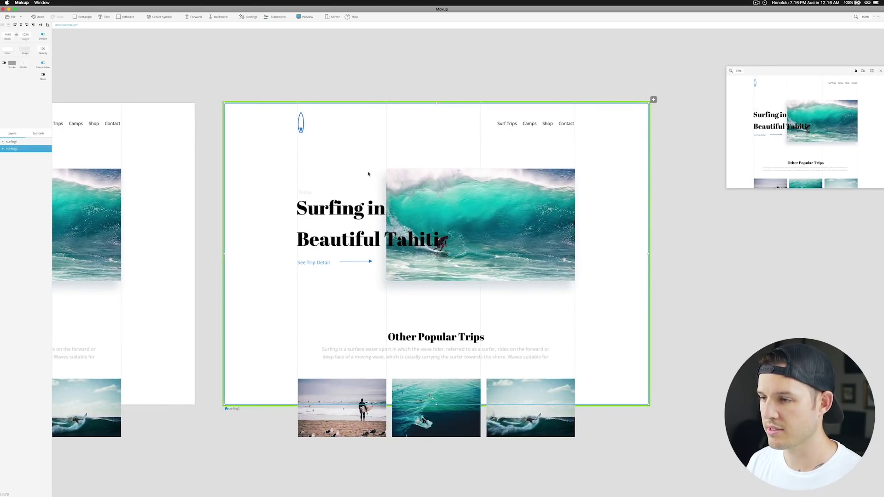
pyautogui.press('super+Tab')
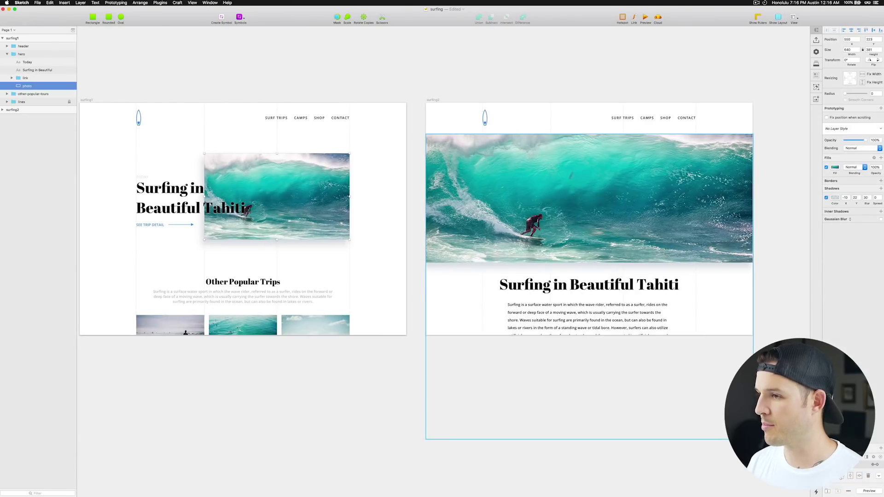
pyautogui.press('super+Tab')
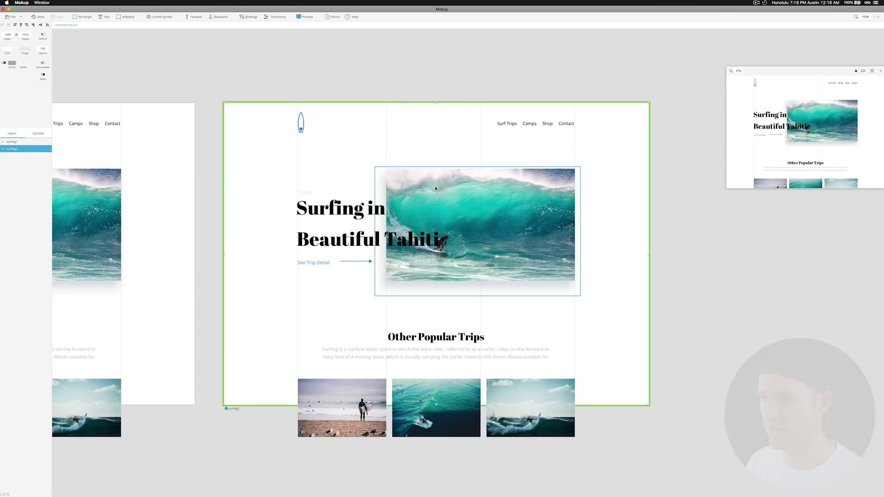
pyautogui.click(465, 367)
pyautogui.moveTo(465, 366); pyautogui.dragTo(464, 444)
pyautogui.moveTo(32, 61); pyautogui.dragTo(1, 73)
# Shift the Today label and the See Trip Detail link on surfing2 to the left and make them fully transparent
pyautogui.doubleClick(304, 192)
pyautogui.keyDown('shift'); pyautogui.click(313, 263); pyautogui.keyUp('shift')
pyautogui.moveTo(313, 262); pyautogui.dragTo(242, 262)
pyautogui.moveTo(32, 60); pyautogui.dragTo(1, 73)
pyautogui.click(233, 193)
# Lower the Surfing in Beautiful Tahiti heading on surfing2 and enlarge the hero photo to span the artboard below the header
pyautogui.click(350, 221)
pyautogui.moveTo(430, 245); pyautogui.dragTo(267, 216)
pyautogui.moveTo(349, 221); pyautogui.dragTo(349, 308)
pyautogui.moveTo(418, 269); pyautogui.dragTo(663, 416)
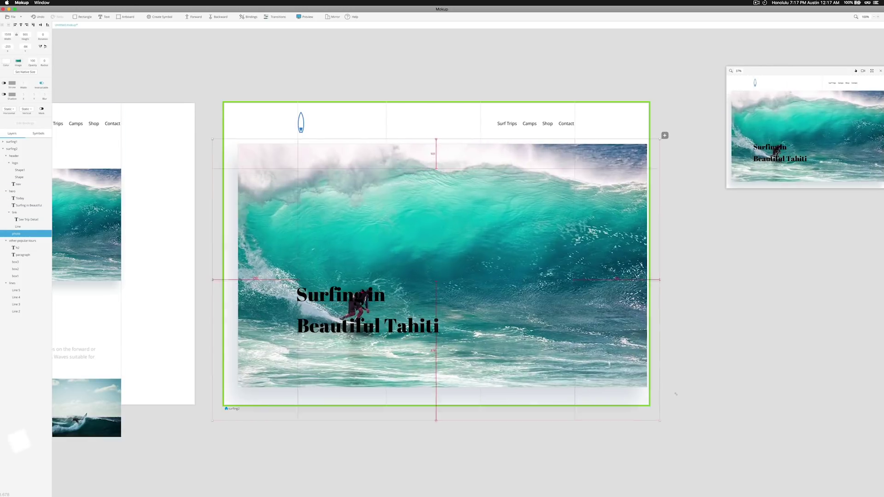
pyautogui.press('super+z')
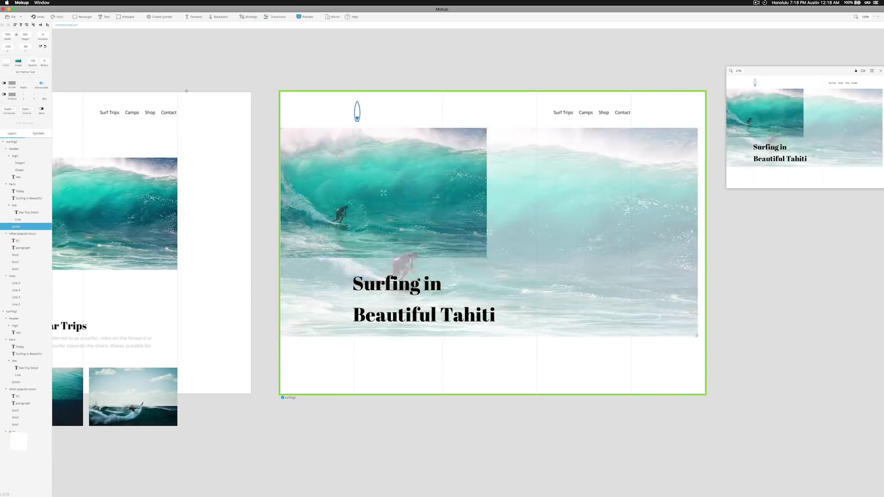
# Draw a rectangle across the full width of surfing2 over the photo area and send it beneath the photo layer
pyautogui.click(82, 16)
pyautogui.moveTo(279, 143)
pyautogui.mouseDown()
pyautogui.moveTo(296, 160)
pyautogui.moveTo(705, 320)
pyautogui.mouseUp()
pyautogui.click(218, 17)
pyautogui.click(19, 227)
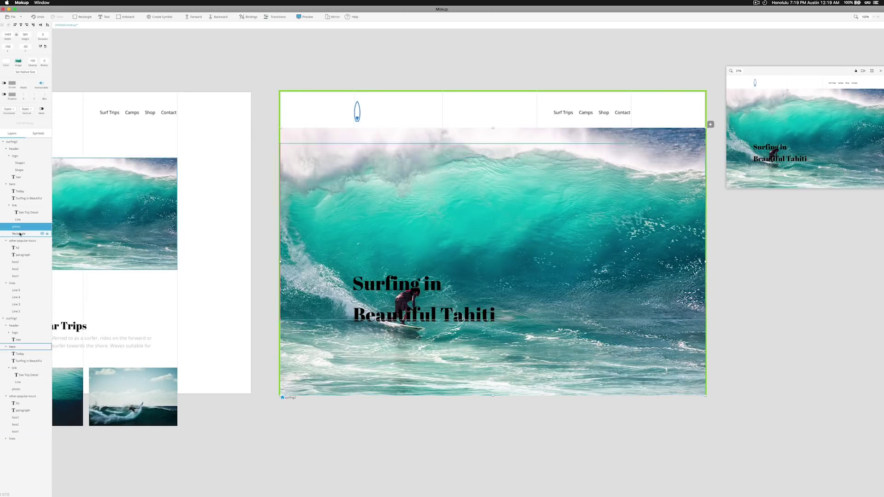
# Delete the rectangle beneath the photo on surfing2
pyautogui.keyDown('shift'); pyautogui.click(20, 233); pyautogui.keyUp('shift')
pyautogui.press('Delete')
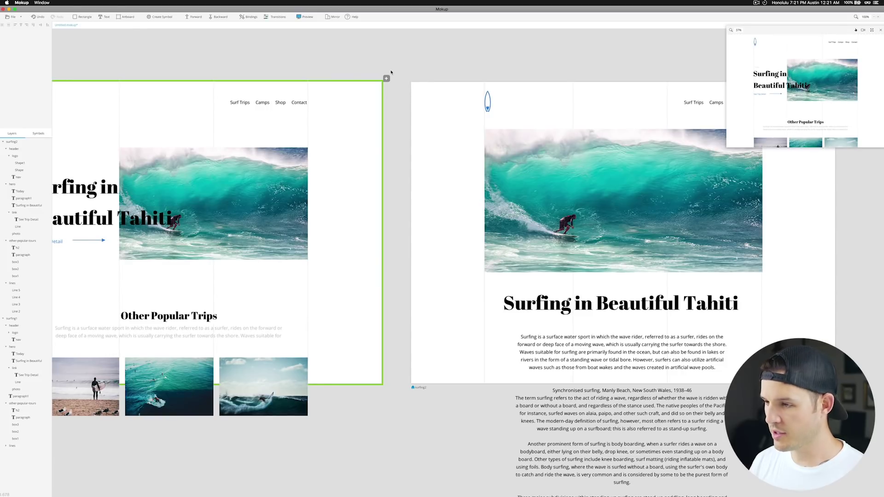
pyautogui.press('super+minus')
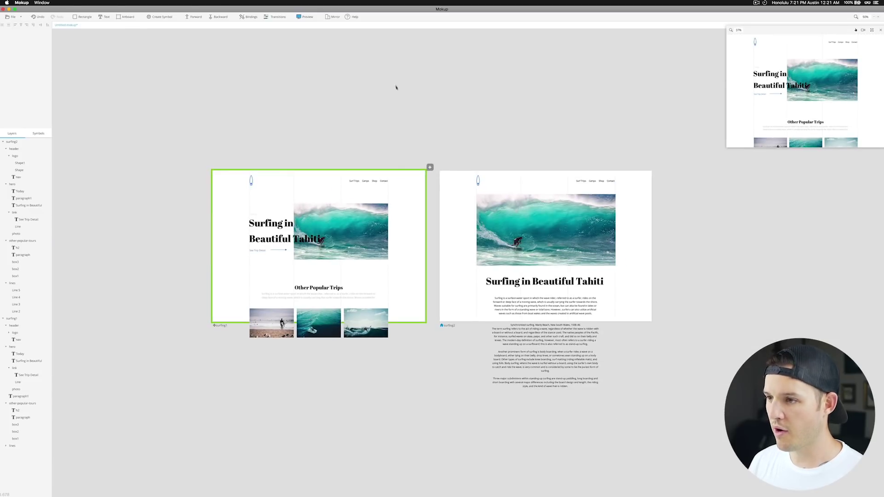
pyautogui.scroll(2, 398, 127)
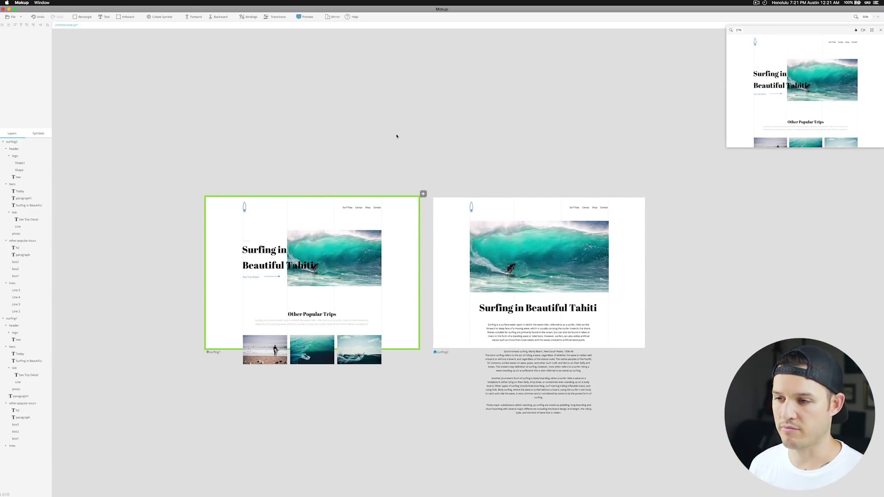
pyautogui.click(252, 279)
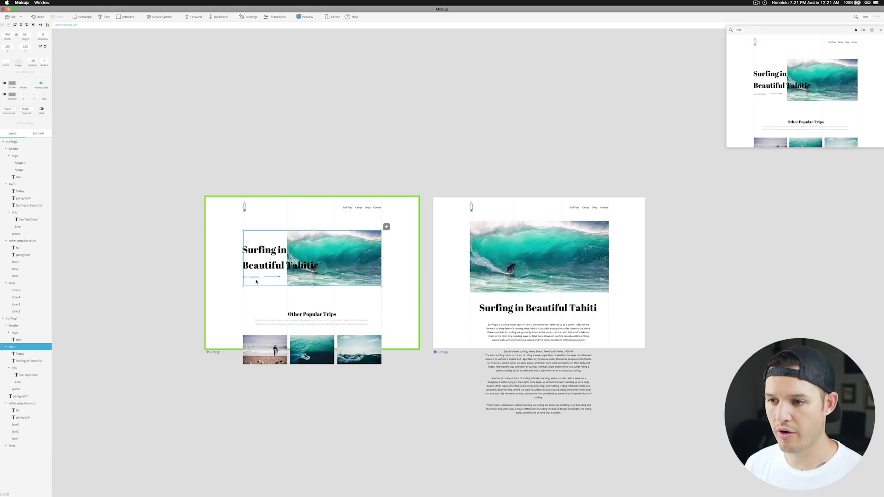
pyautogui.doubleClick(255, 279)
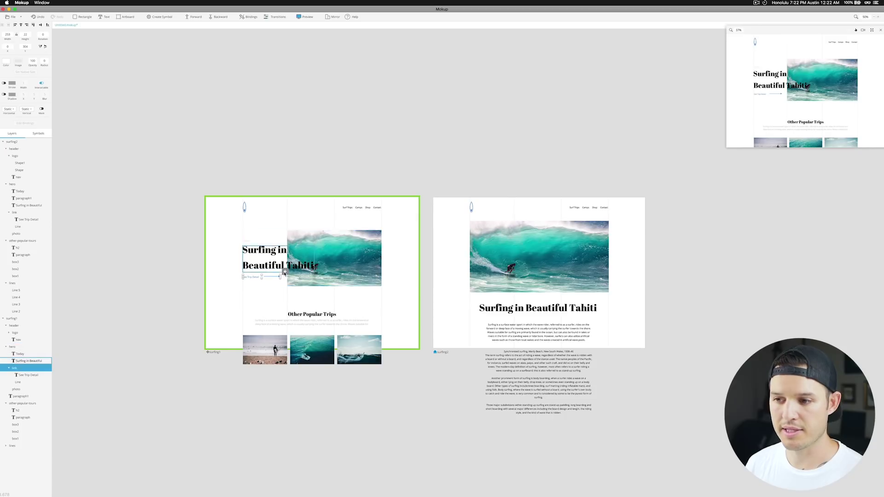
pyautogui.click(285, 272)
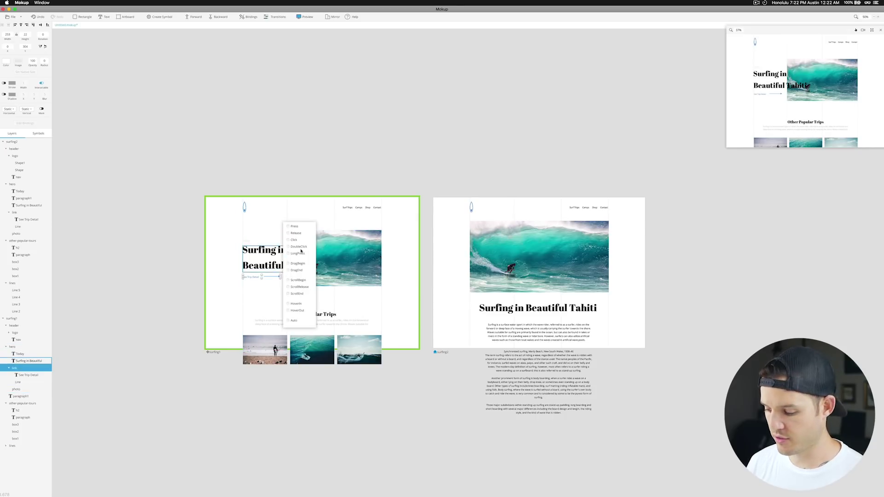
pyautogui.press('super+=')
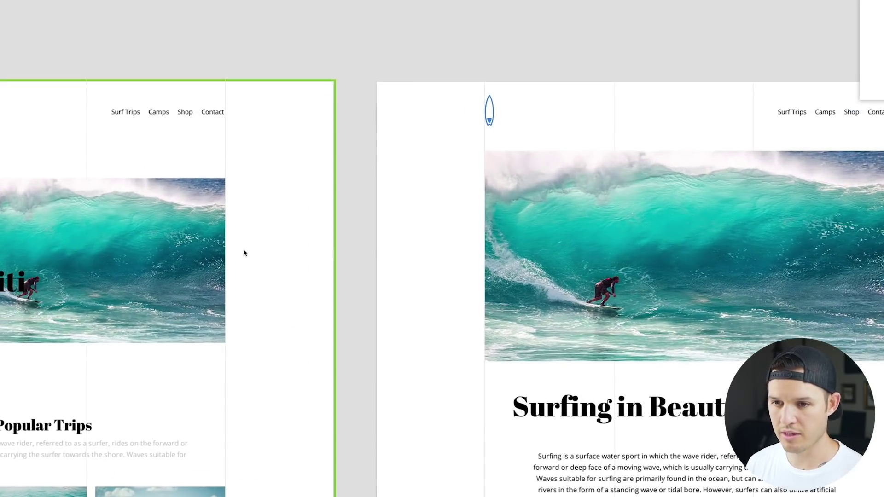
pyautogui.hscroll(-3, 276, 252)
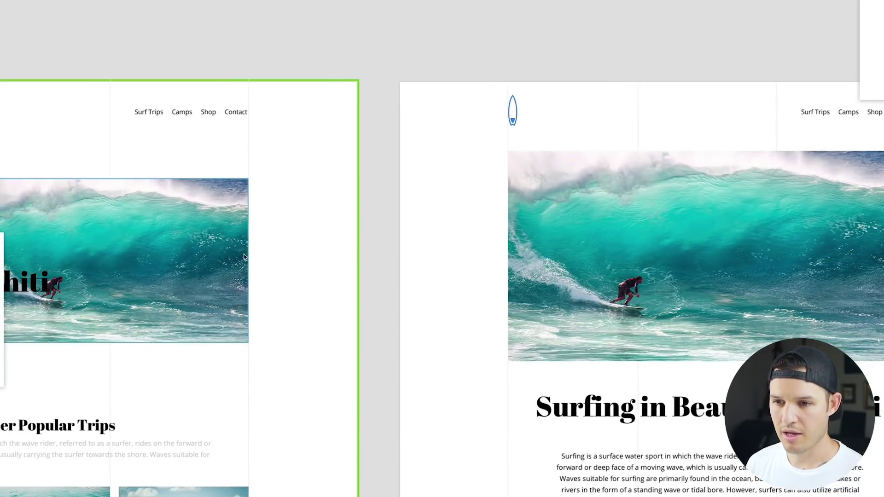
pyautogui.click(157, 91)
# Add a Click interaction from the See Trip Detail link on surfing1 to the surfing2 artboard
pyautogui.hscroll(-2, 106, 59)
pyautogui.scroll(-1, 106, 60)
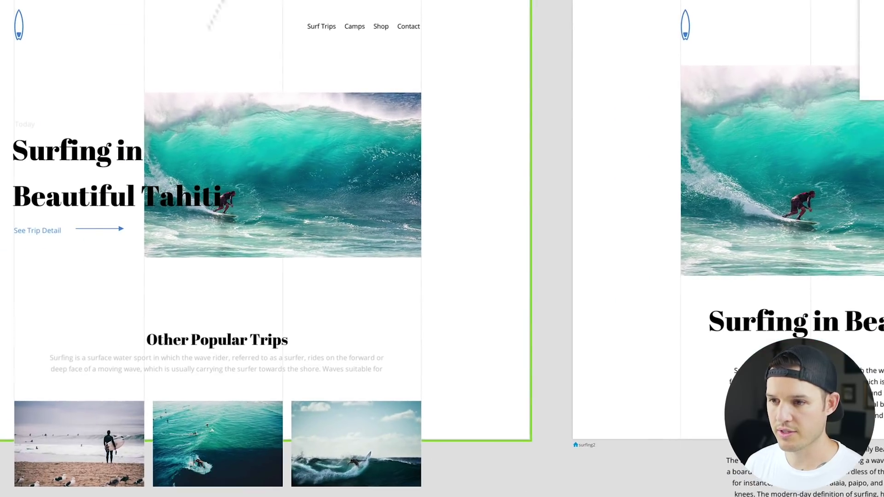
pyautogui.doubleClick(122, 228)
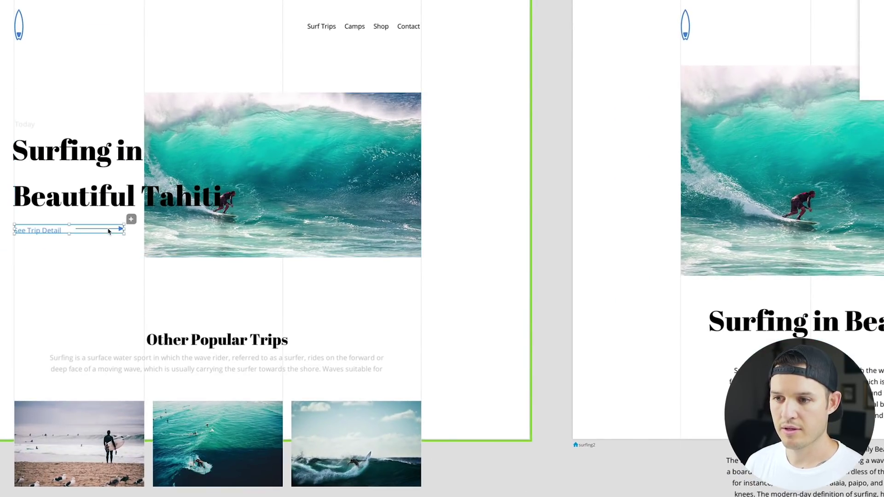
pyautogui.click(131, 219)
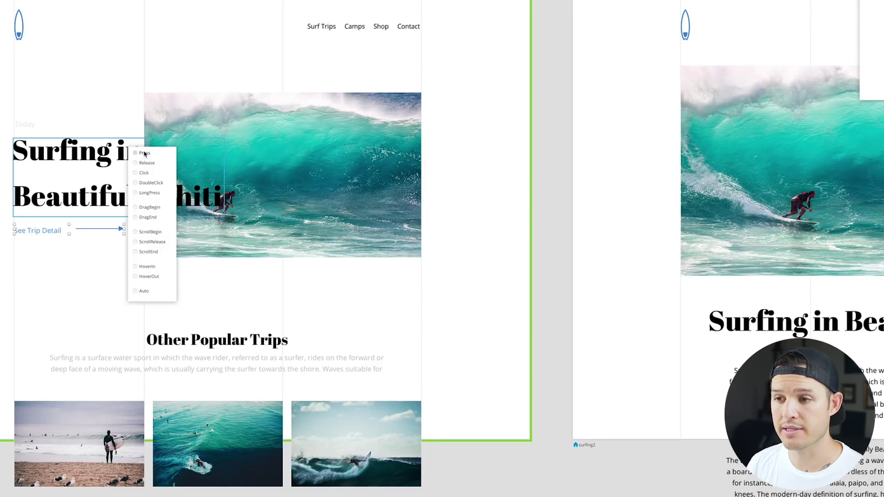
pyautogui.click(151, 174)
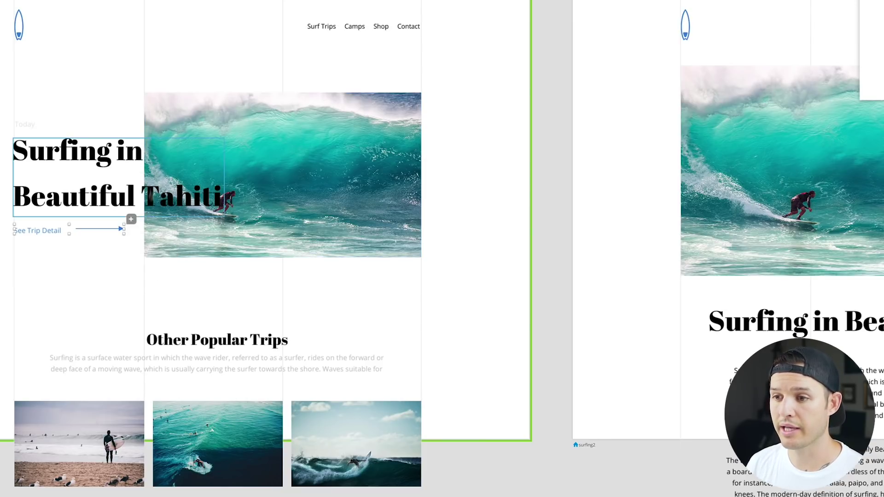
pyautogui.click(131, 221)
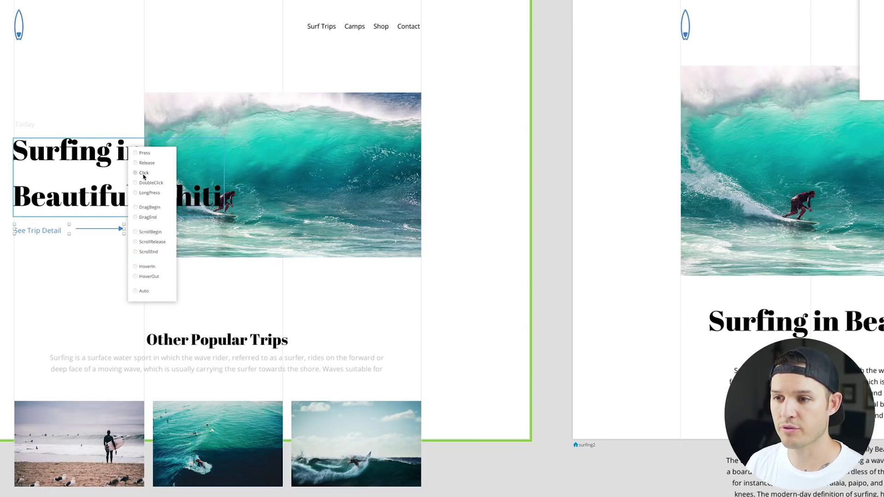
pyautogui.moveTo(141, 173)
pyautogui.mouseDown()
pyautogui.moveTo(202, 176)
pyautogui.moveTo(521, 102)
pyautogui.moveTo(744, 110)
pyautogui.mouseUp()
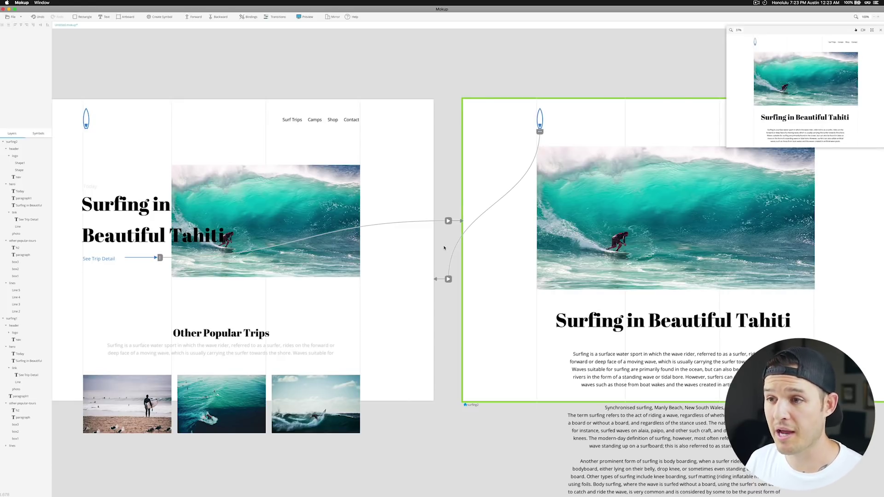
# Open the surfing1-to-surfing2 transition timeline, enlarge it to show all animated layers, and hide the preview
pyautogui.click(448, 222)
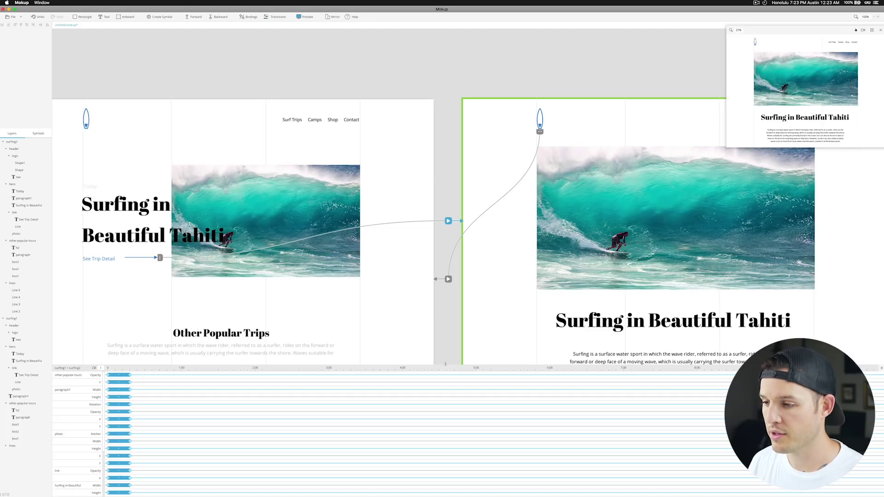
pyautogui.moveTo(445, 364); pyautogui.dragTo(453, 267)
pyautogui.press('super+minus')
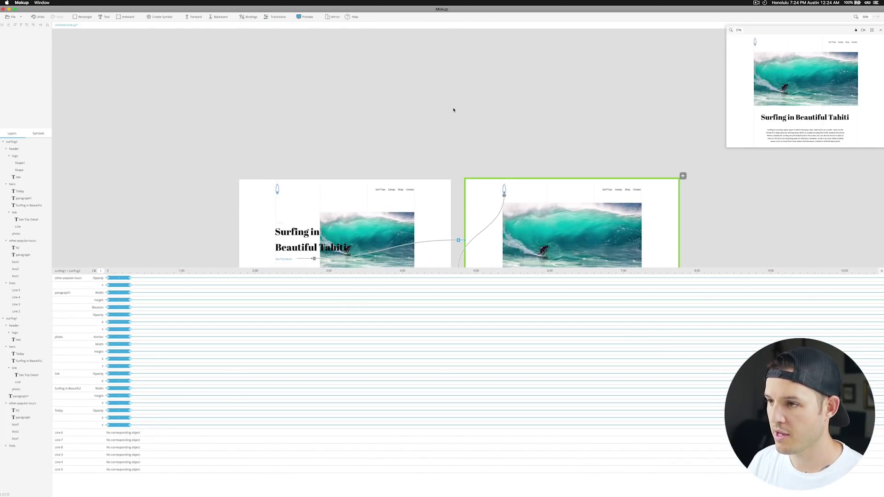
pyautogui.scroll(-5, 456, 101)
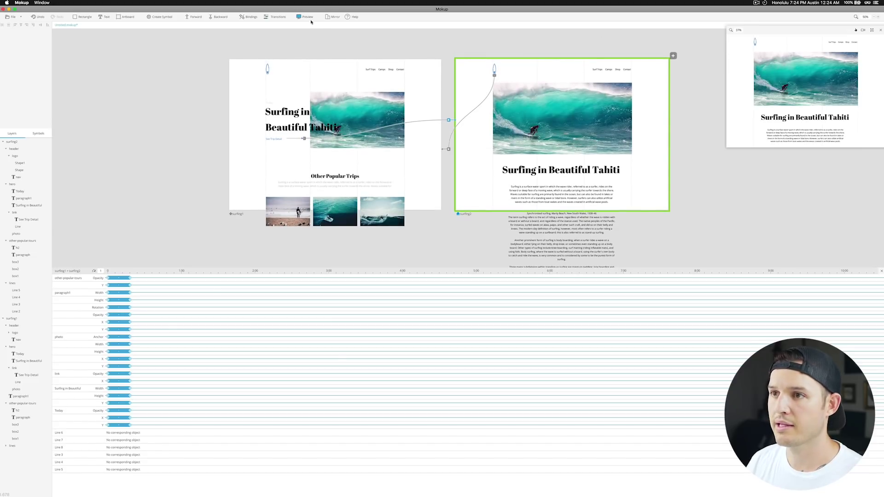
pyautogui.click(306, 17)
pyautogui.scroll(2, 357, 59)
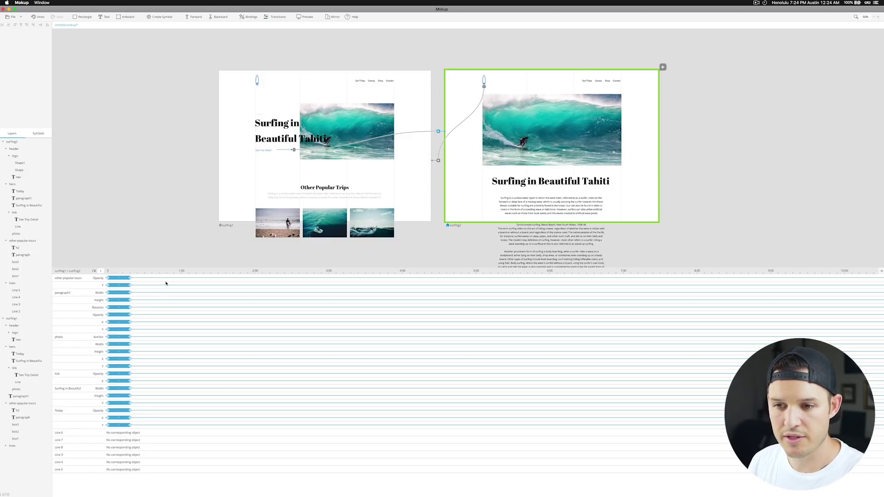
# Try delaying the opacity and position animations of other-popular-tours in the transition timeline
pyautogui.click(13, 347)
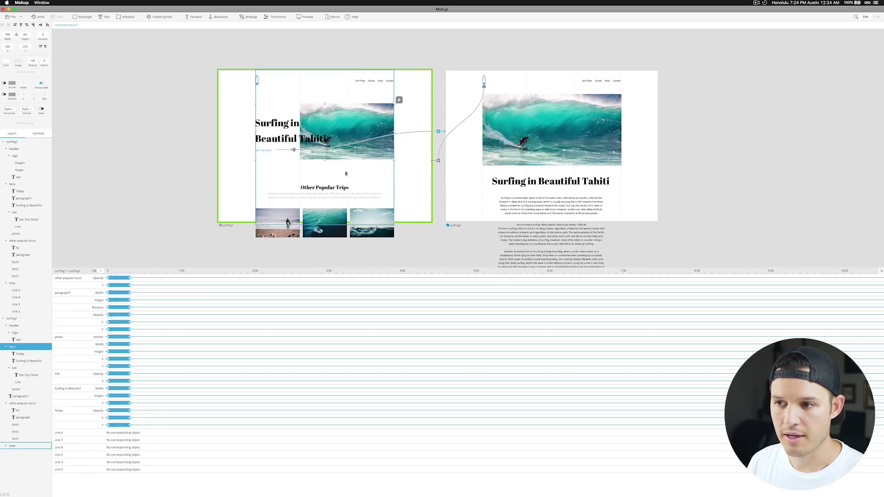
pyautogui.click(304, 215)
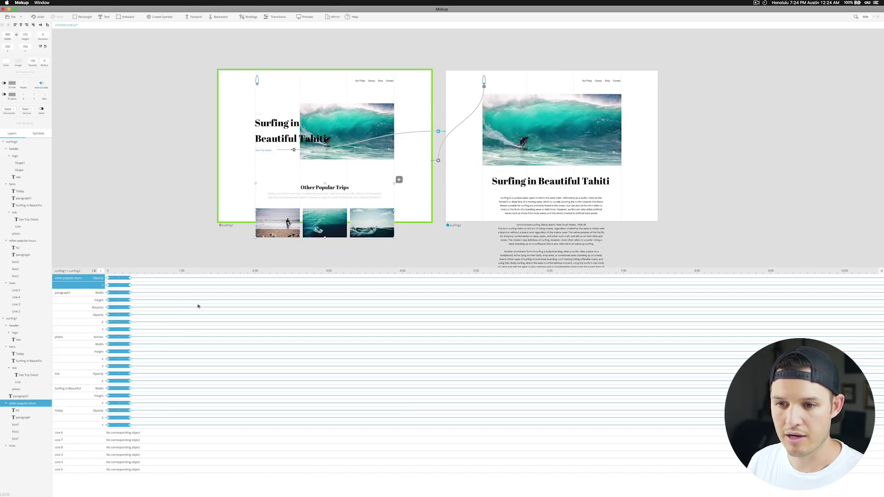
pyautogui.click(118, 278)
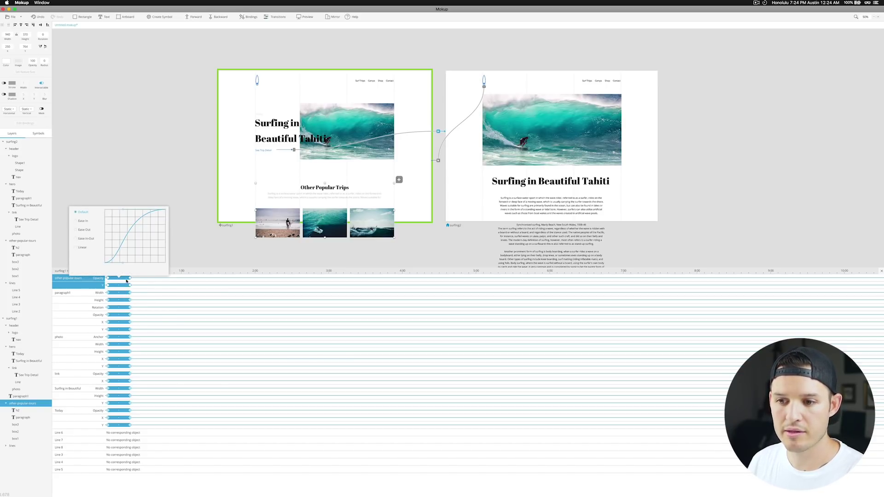
pyautogui.moveTo(130, 278)
pyautogui.mouseDown()
pyautogui.moveTo(182, 280)
pyautogui.moveTo(123, 283)
pyautogui.moveTo(200, 282)
pyautogui.moveTo(144, 287)
pyautogui.mouseUp()
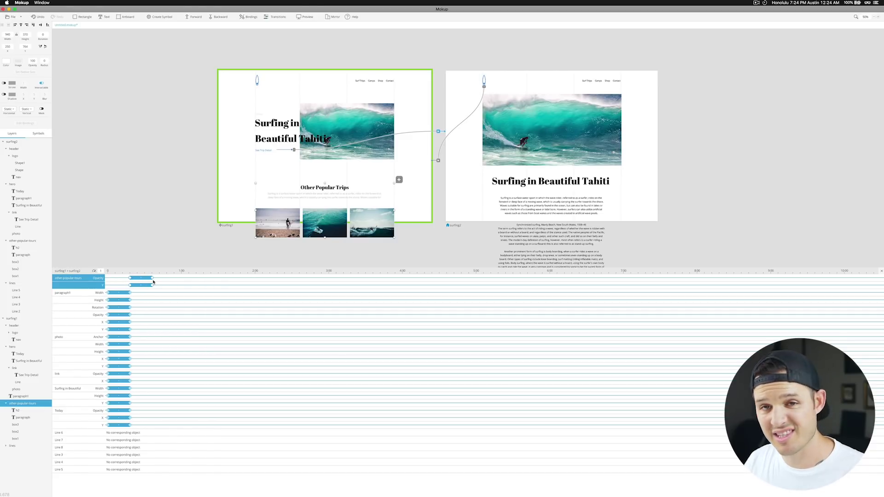
pyautogui.moveTo(140, 280); pyautogui.dragTo(119, 280)
# Set the easing of the other-popular-tours animation to Ease-In-Out
pyautogui.click(119, 279)
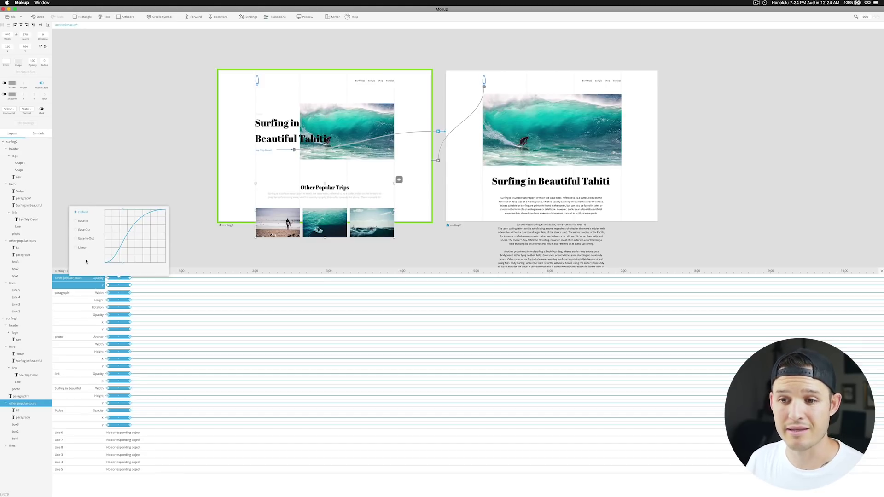
pyautogui.click(86, 239)
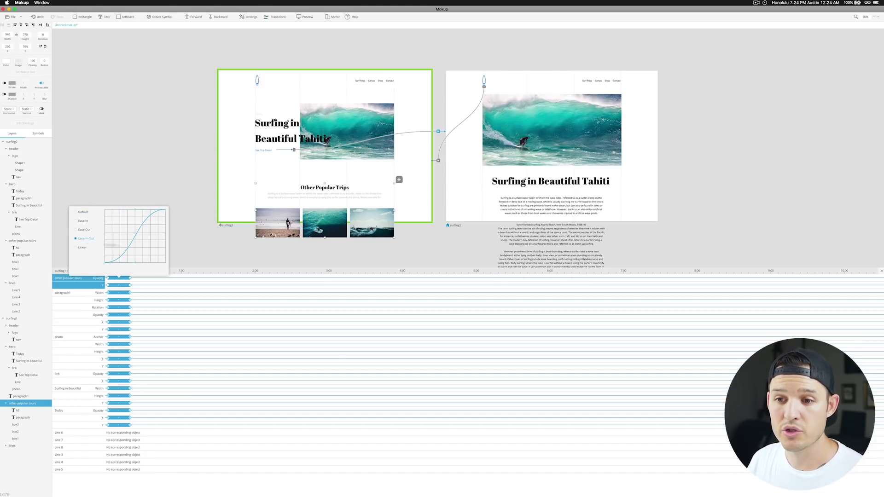
pyautogui.click(192, 249)
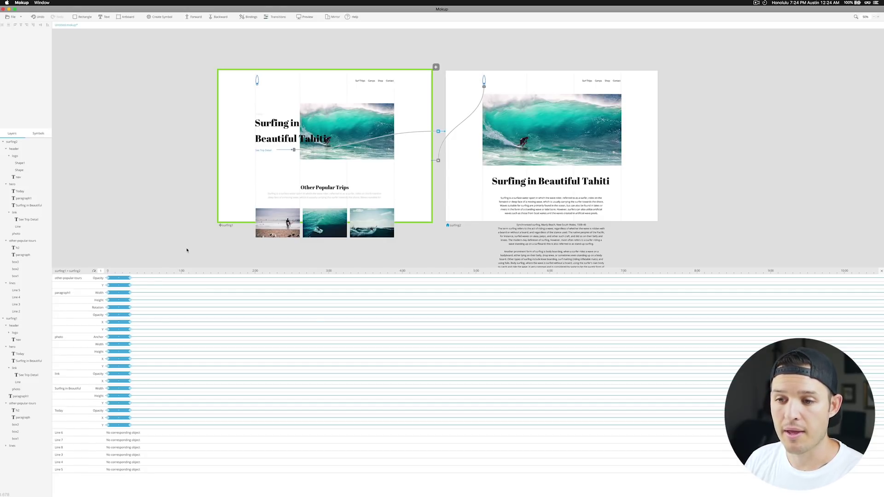
# Extend both other-popular-tours animations to end at about 2.3 seconds
pyautogui.moveTo(130, 286); pyautogui.dragTo(276, 287)
pyautogui.moveTo(131, 278); pyautogui.dragTo(277, 279)
pyautogui.click(102, 286)
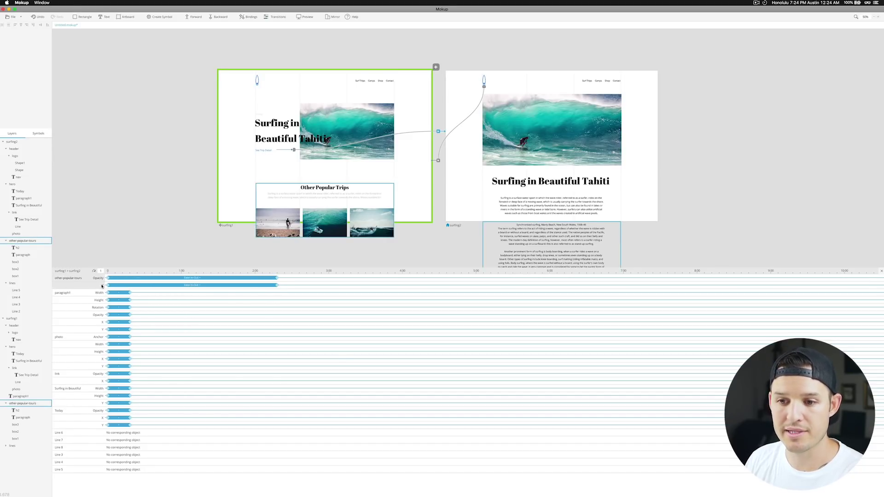
pyautogui.click(71, 280)
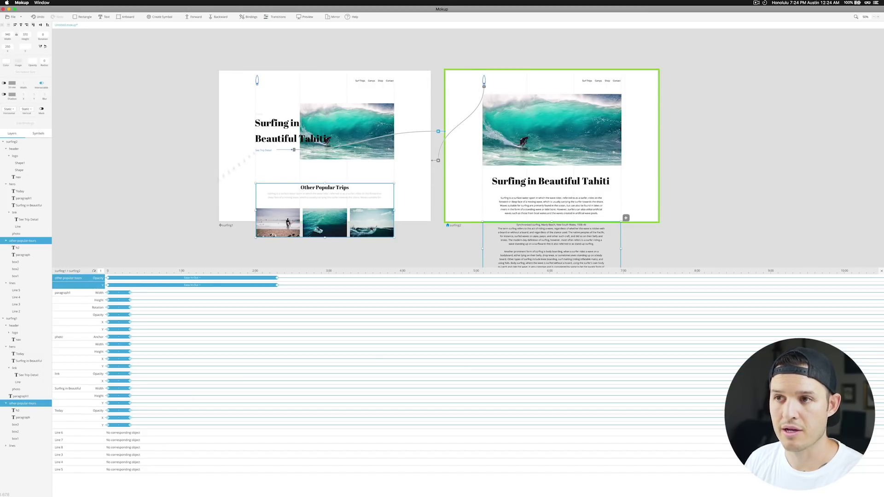
# Open the preview, enlarge it to 100% to check the slowed transition, and close it again
pyautogui.click(304, 17)
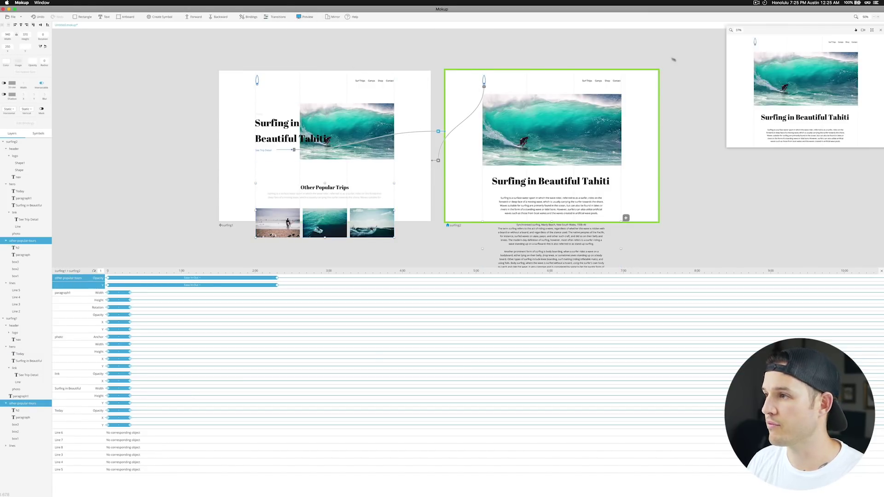
pyautogui.moveTo(727, 146); pyautogui.dragTo(418, 336)
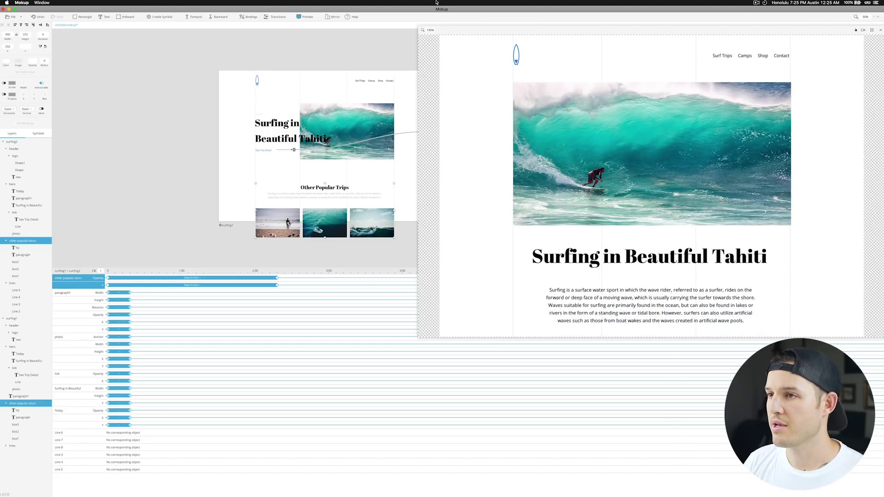
pyautogui.click(305, 16)
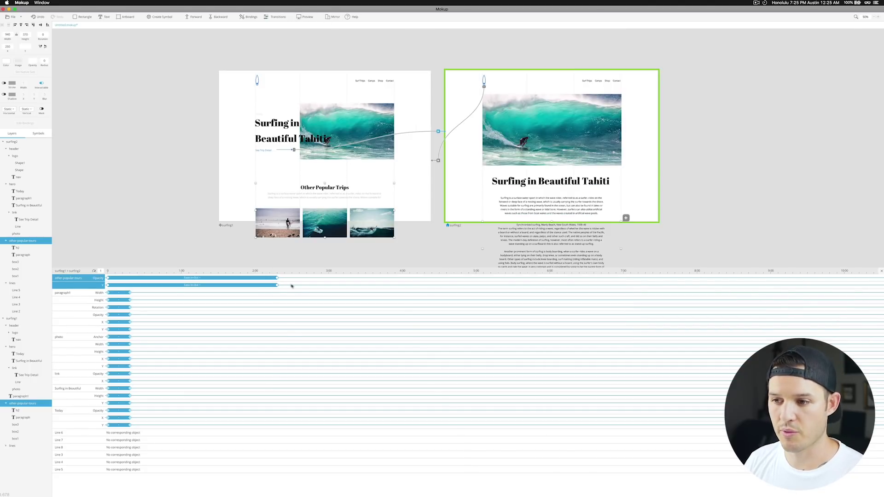
# Shorten both other-popular-tours animations back to end at about 0.3 seconds
pyautogui.moveTo(277, 286); pyautogui.dragTo(130, 286)
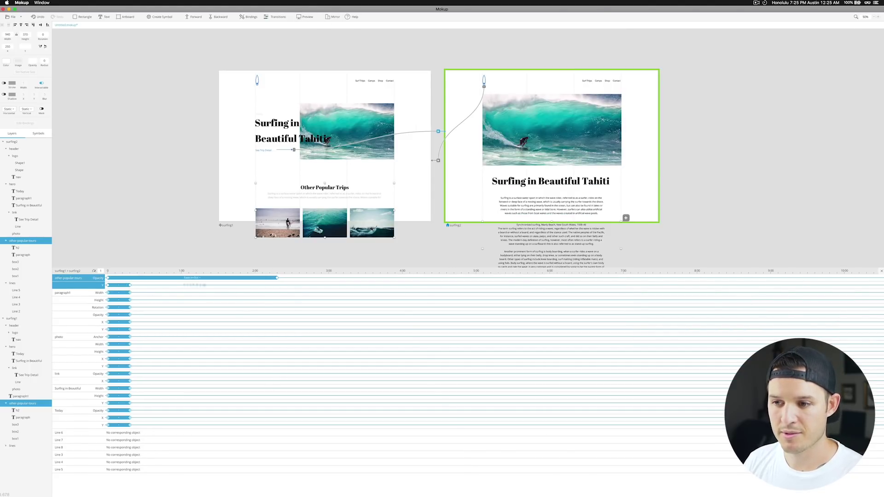
pyautogui.moveTo(277, 279); pyautogui.dragTo(131, 279)
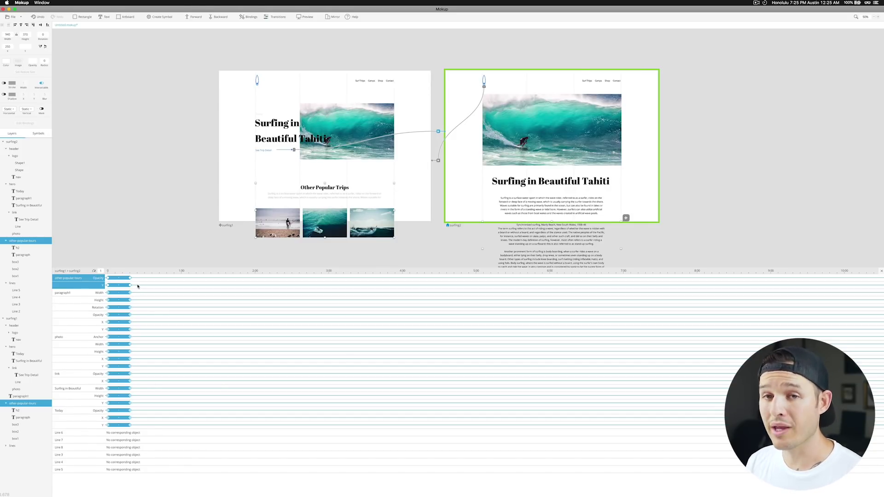
# Extend paragraph1's opacity and vertical position animations to about 0.6 seconds and the photo's animations to about 0.5 seconds
pyautogui.moveTo(129, 329); pyautogui.dragTo(148, 329)
pyautogui.click(129, 315)
pyautogui.moveTo(130, 315); pyautogui.dragTo(140, 351)
pyautogui.moveTo(130, 358); pyautogui.dragTo(141, 359)
pyautogui.moveTo(130, 366)
pyautogui.mouseDown()
pyautogui.moveTo(141, 366)
pyautogui.moveTo(133, 374)
pyautogui.mouseUp()
# Delay the link and Surfing in Beautiful heading animations to about 0.15 seconds, with the heading's ending at about 0.9 seconds
pyautogui.click(122, 388)
pyautogui.click(122, 375)
pyautogui.moveTo(141, 373); pyautogui.dragTo(176, 388)
pyautogui.click(124, 388)
pyautogui.moveTo(129, 395); pyautogui.dragTo(176, 395)
pyautogui.moveTo(130, 403); pyautogui.dragTo(176, 402)
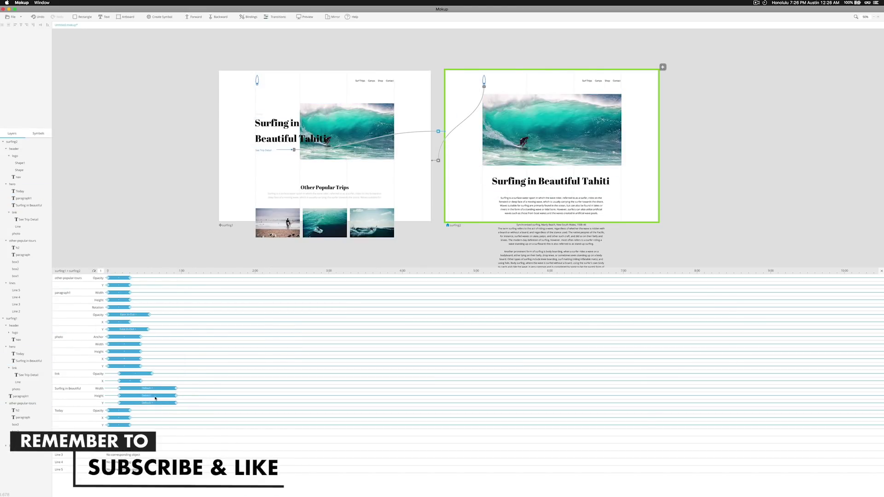
# Preview the retimed transition by returning to the first page through the logo and following the See Trip Detail link
pyautogui.click(127, 425)
pyautogui.click(304, 17)
pyautogui.click(517, 55)
pyautogui.click(527, 195)
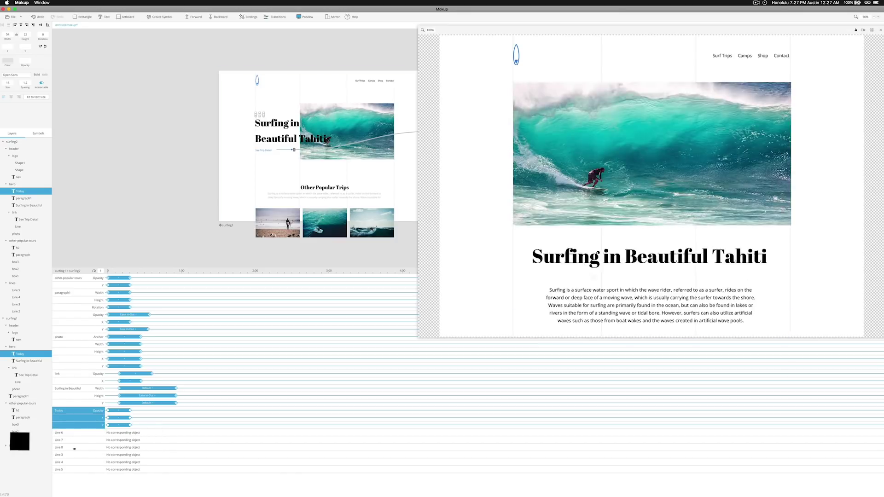
# Break the surfing2 heading onto two lines as "Surfing in / Beautiful Tahiti" and preview returning to surfing1 through the logo
pyautogui.click(421, 27)
pyautogui.doubleClick(539, 181)
pyautogui.press('Return')
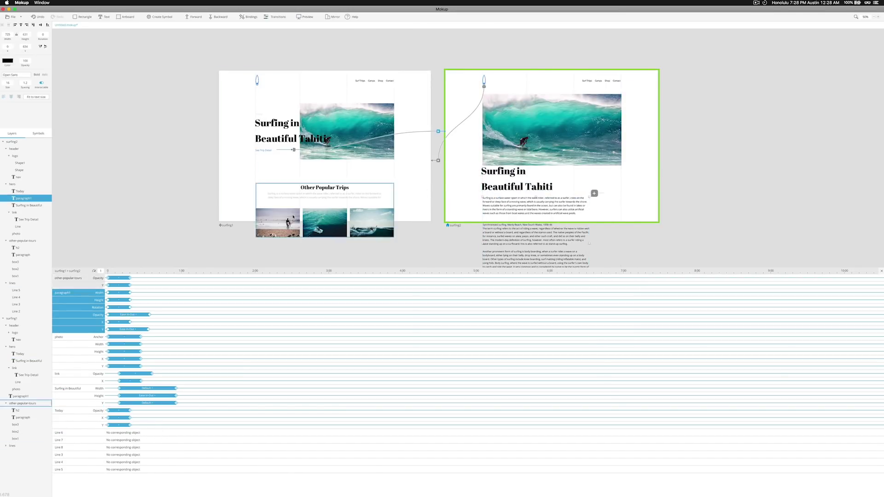
pyautogui.click(348, 259)
pyautogui.click(305, 17)
pyautogui.click(516, 55)
# Shorten the Surfing in Beautiful heading's animation to end at about 0.6 seconds and preview the transition
pyautogui.click(305, 17)
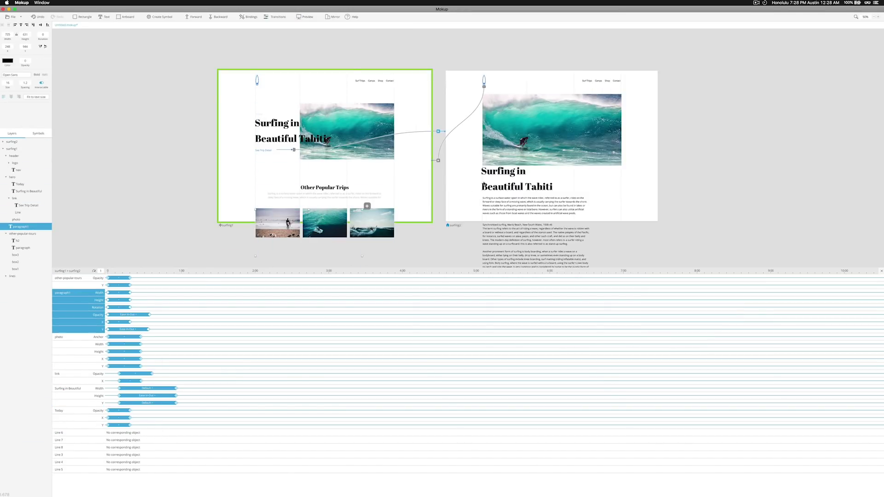
pyautogui.moveTo(157, 388); pyautogui.dragTo(152, 388)
pyautogui.click(305, 17)
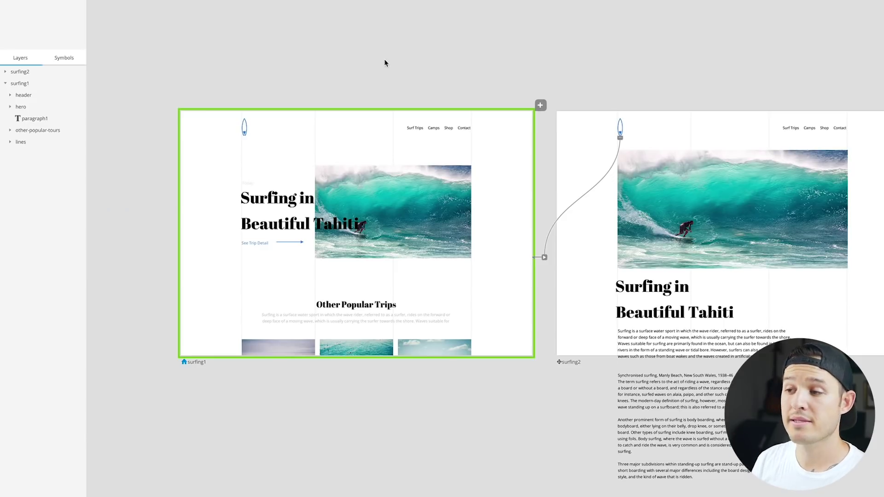
# Group all surfing1 layers from header through lines into one group
pyautogui.click(39, 95)
pyautogui.keyDown('shift'); pyautogui.click(45, 144); pyautogui.keyUp('shift')
pyautogui.hotkey('ctrl', 'g')
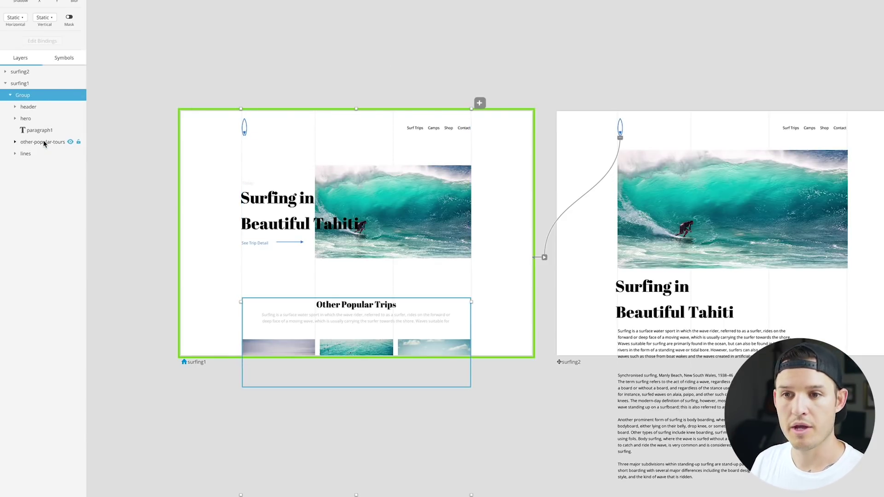
# Set the surfing1 group's vertical behaviour to Scroll and shorten the group to the artboard's lower edge
pyautogui.click(48, 21)
pyautogui.click(49, 56)
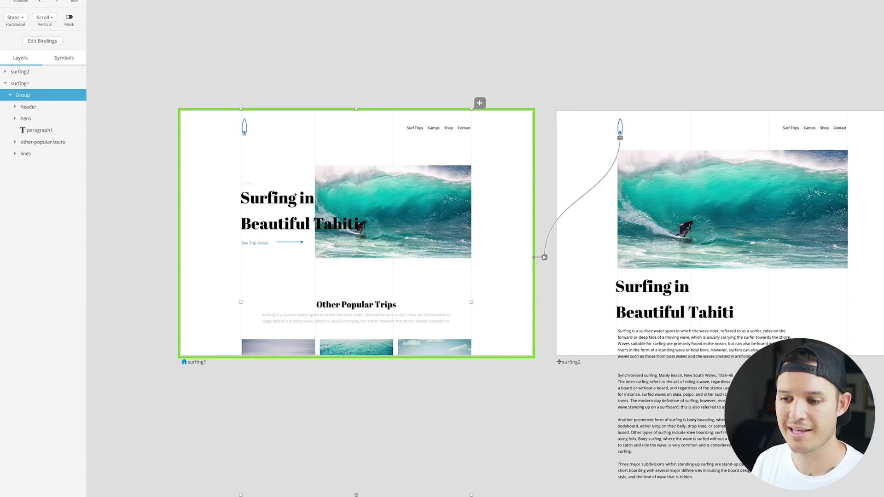
pyautogui.moveTo(355, 495); pyautogui.dragTo(356, 355)
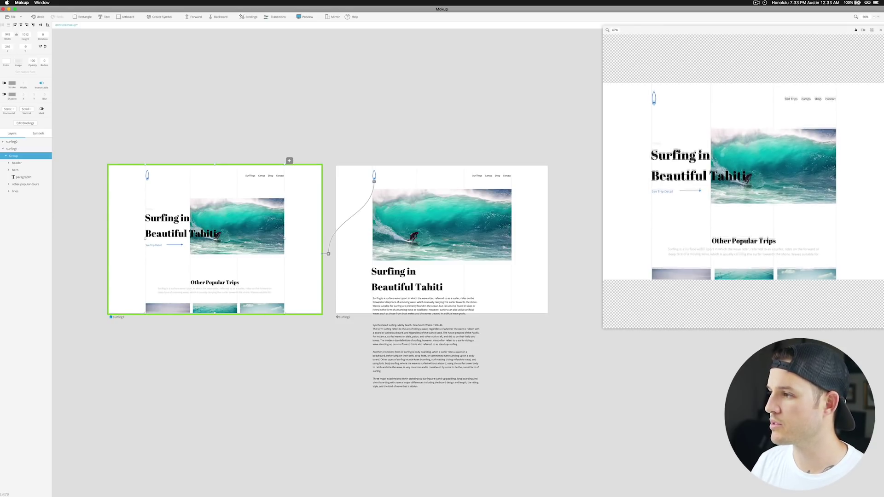
# Try scrolling the page in the preview, and turn Interactable off and Mask on for the surfing1 group
pyautogui.scroll(-5, 723, 155)
pyautogui.scroll(5, 743, 184)
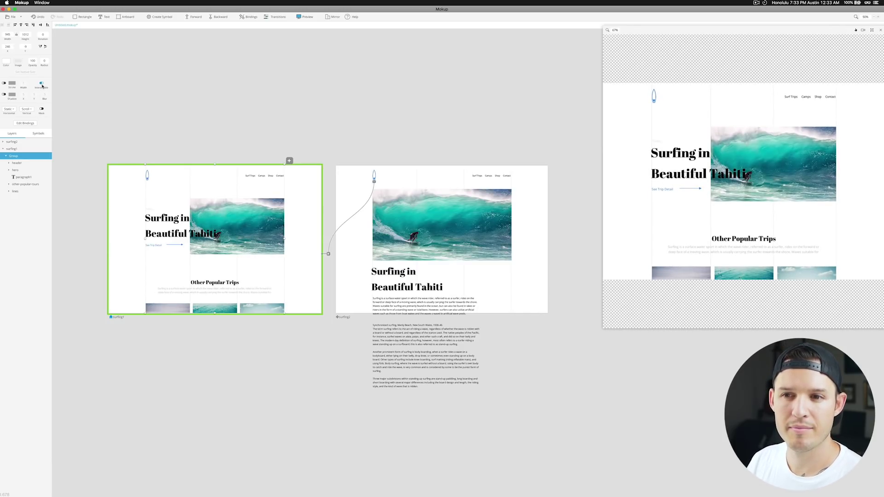
pyautogui.click(41, 108)
pyautogui.scroll(-5, 743, 184)
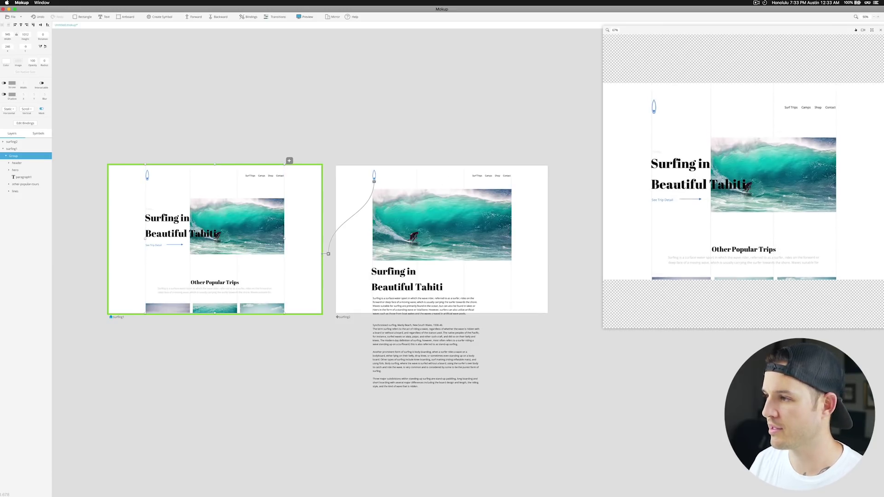
# Test scrolling the surfing1 page in the preview between its header and the Other Popular Trips photos
pyautogui.scroll(1, 743, 184)
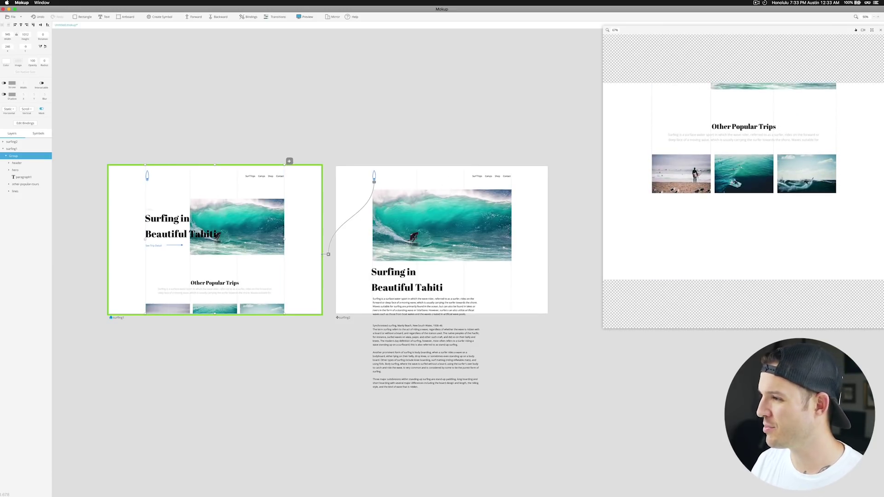
pyautogui.scroll(5, 744, 184)
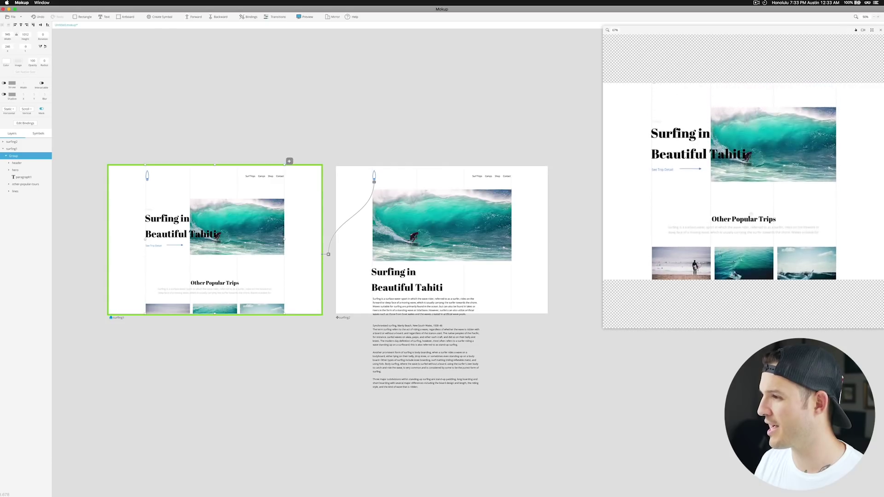
pyautogui.moveTo(750, 236); pyautogui.dragTo(752, 346)
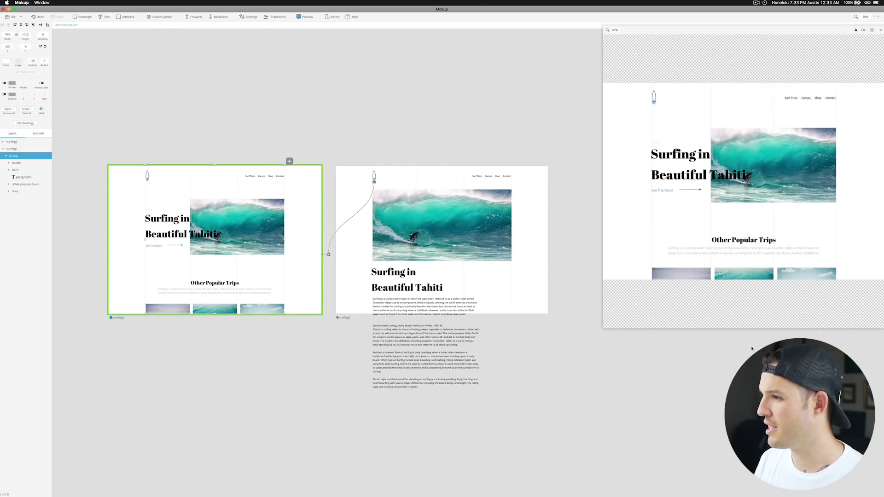
pyautogui.scroll(-5, 744, 185)
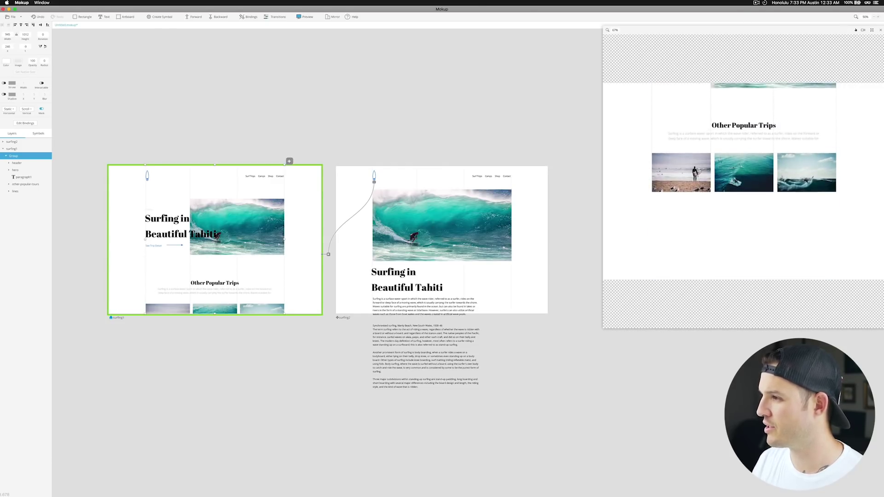
pyautogui.moveTo(752, 102); pyautogui.dragTo(630, 462)
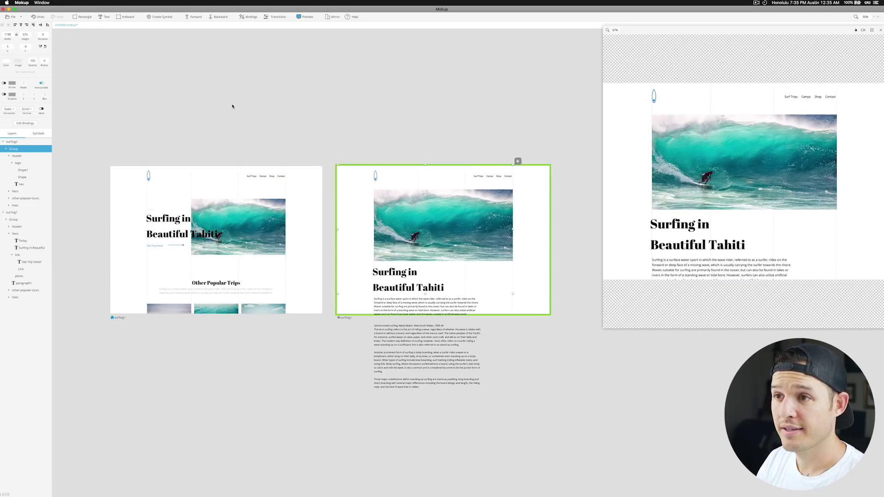
# Add a Click interaction on surfing1's See Trip Detail link that leads to the surfing2 artboard
pyautogui.click(232, 106)
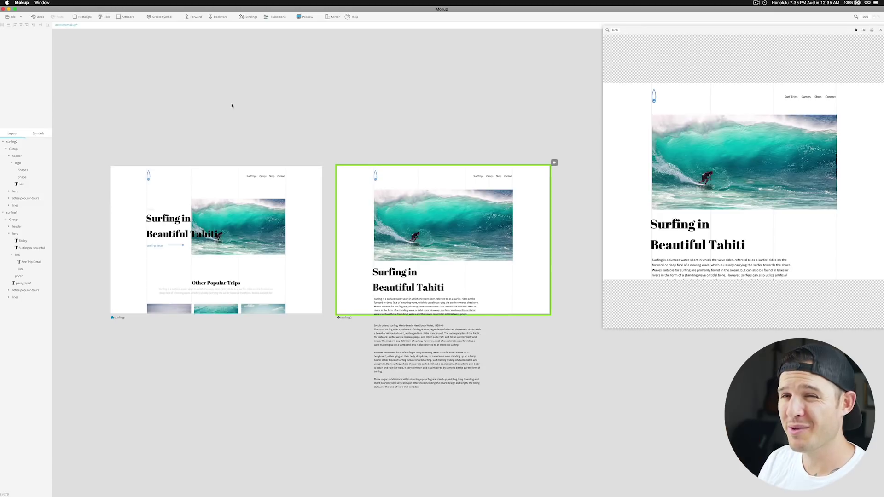
pyautogui.click(28, 219)
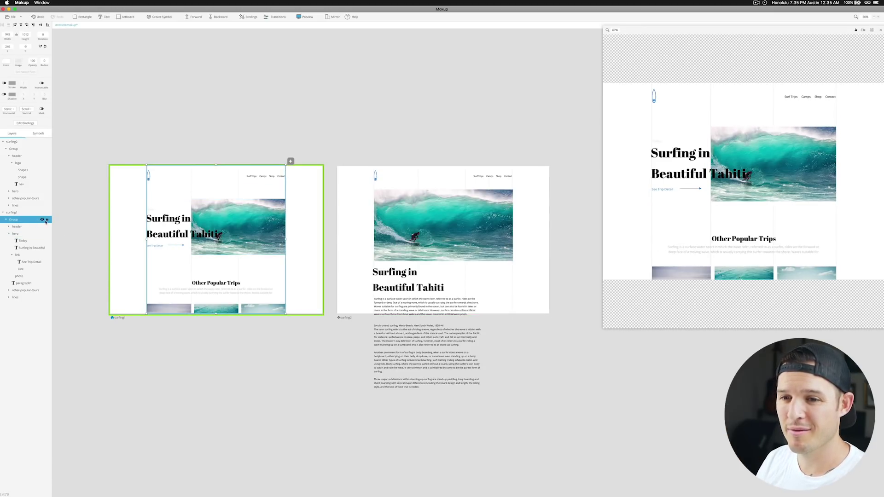
pyautogui.click(156, 247)
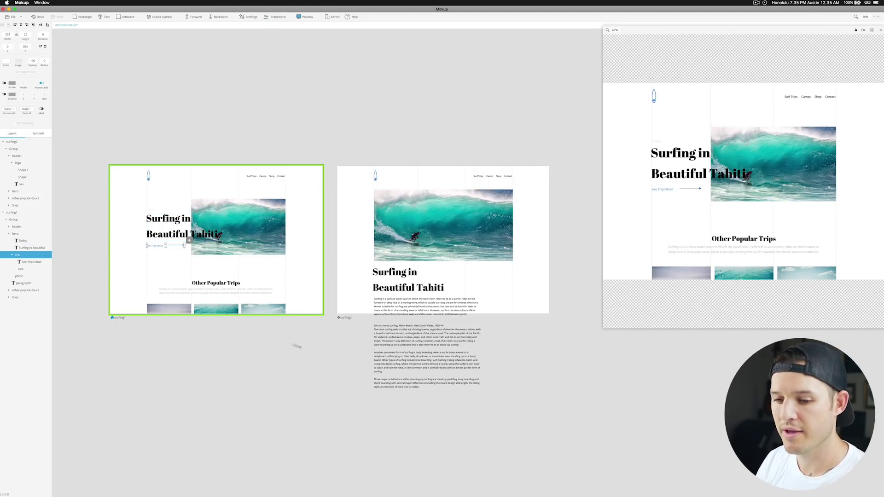
pyautogui.moveTo(359, 9)
pyautogui.mouseDown()
pyautogui.moveTo(359, 21)
pyautogui.moveTo(359, 12)
pyautogui.mouseUp()
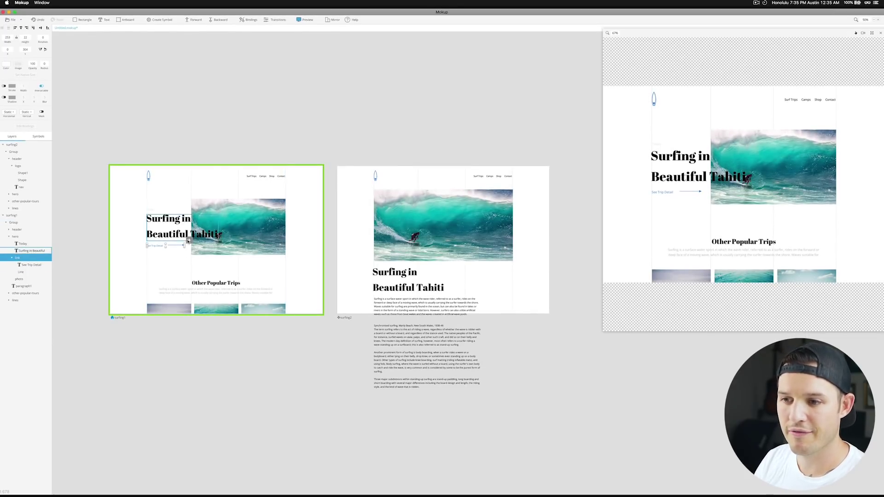
pyautogui.click(189, 240)
pyautogui.click(199, 195)
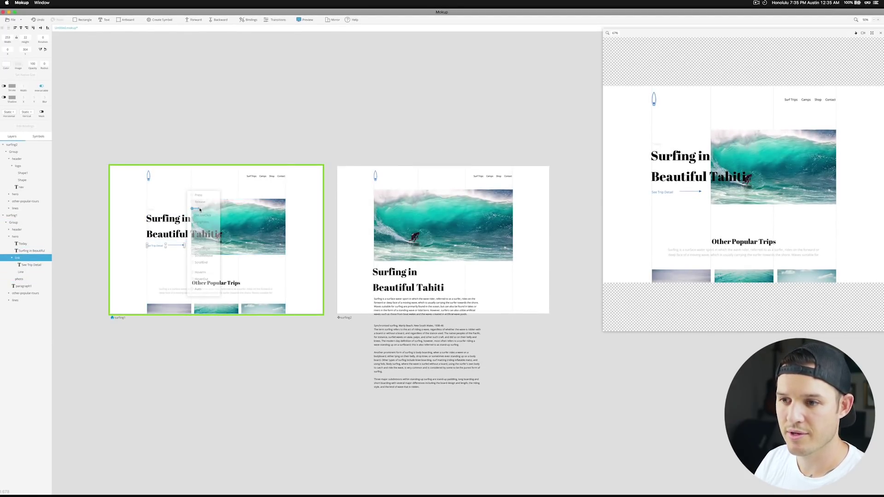
pyautogui.click(351, 245)
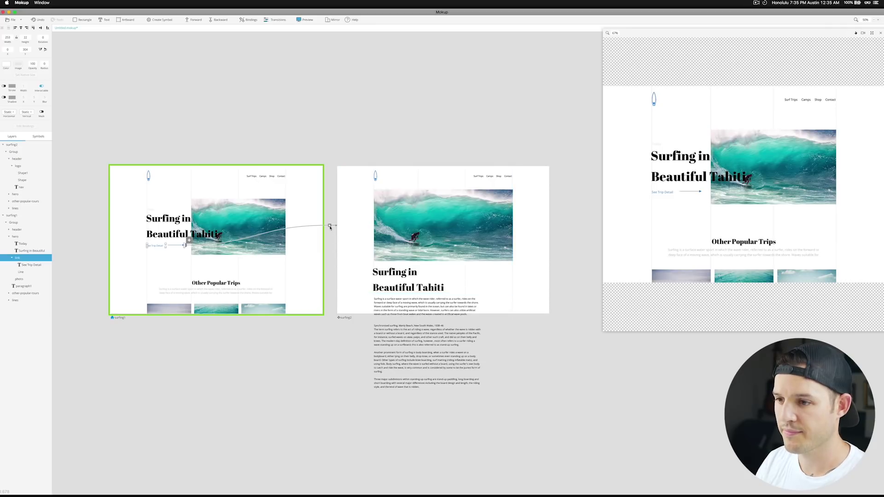
# Open the See Trip Detail link's transition and review the layer animations in its timeline
pyautogui.click(330, 226)
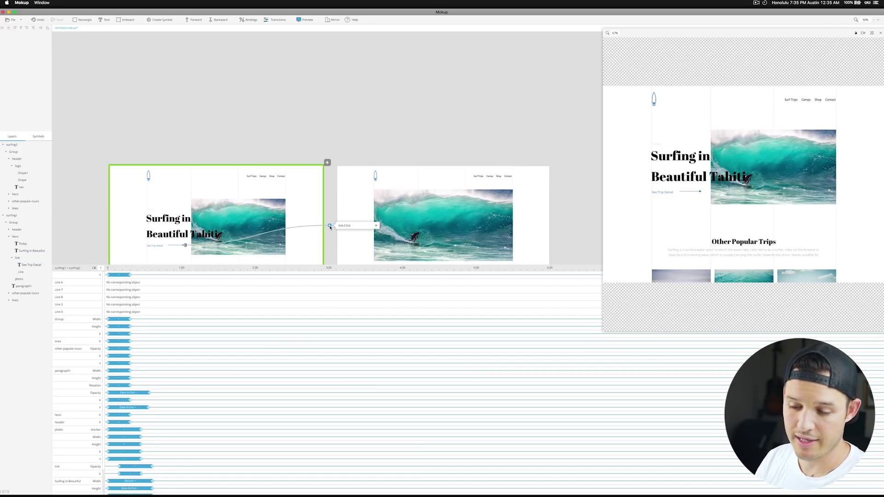
pyautogui.scroll(-3, 278, 353)
pyautogui.scroll(4, 275, 353)
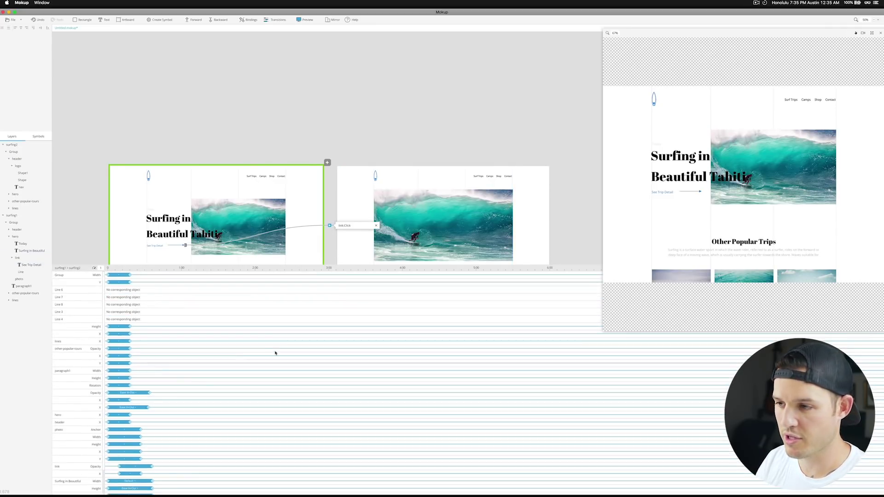
pyautogui.scroll(1, 393, 142)
pyautogui.scroll(-5, 393, 147)
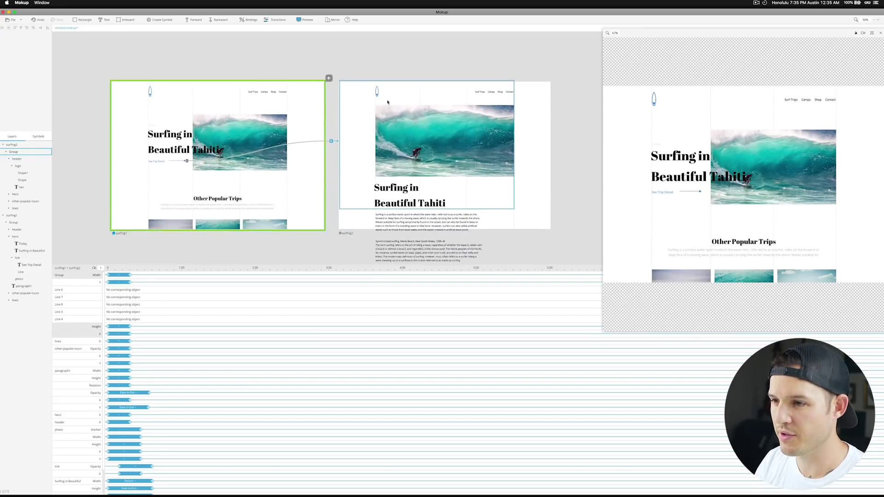
# Add a Click interaction on surfing2's logo that leads back to the surfing1 artboard
pyautogui.click(377, 69)
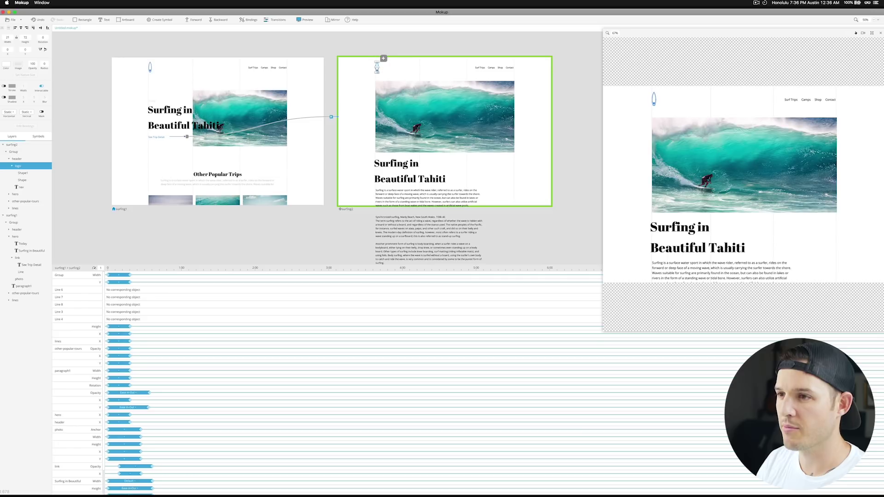
pyautogui.click(383, 58)
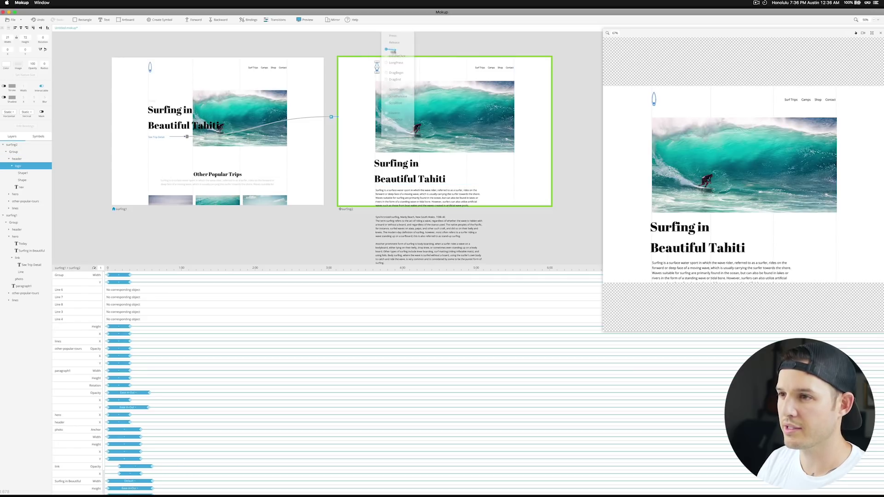
pyautogui.moveTo(393, 51); pyautogui.dragTo(258, 92)
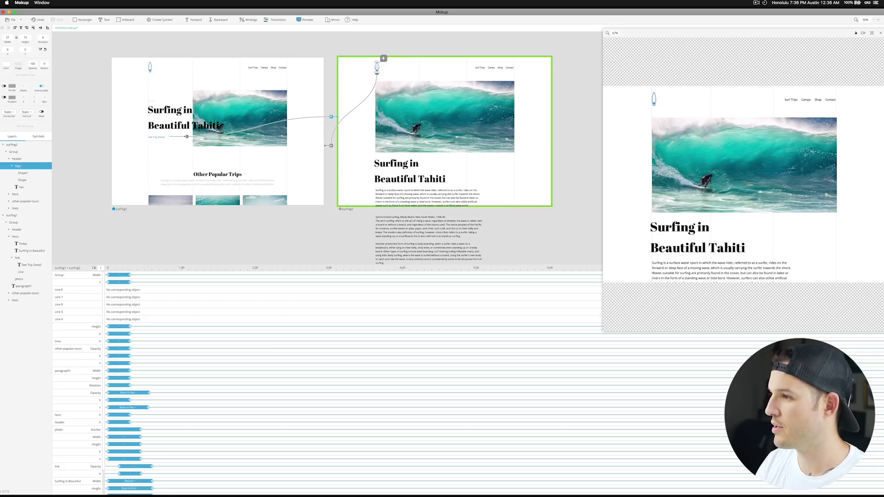
# Preview both links by switching between the pages through the logo and See Trip Detail
pyautogui.click(653, 100)
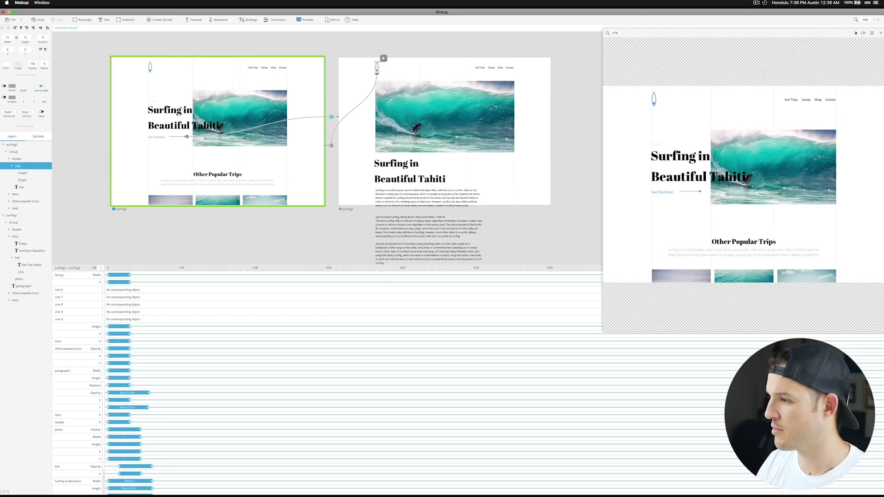
pyautogui.click(662, 192)
pyautogui.click(654, 99)
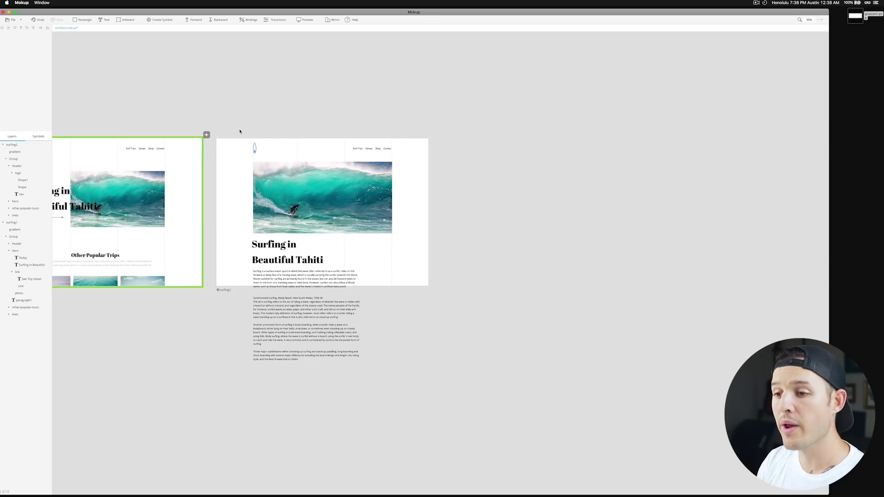
# Open the bindings of surfing2's content group and enlarge the binding timeline
pyautogui.press('super+plus')
pyautogui.moveTo(239, 131); pyautogui.dragTo(416, 179)
pyautogui.click(338, 322)
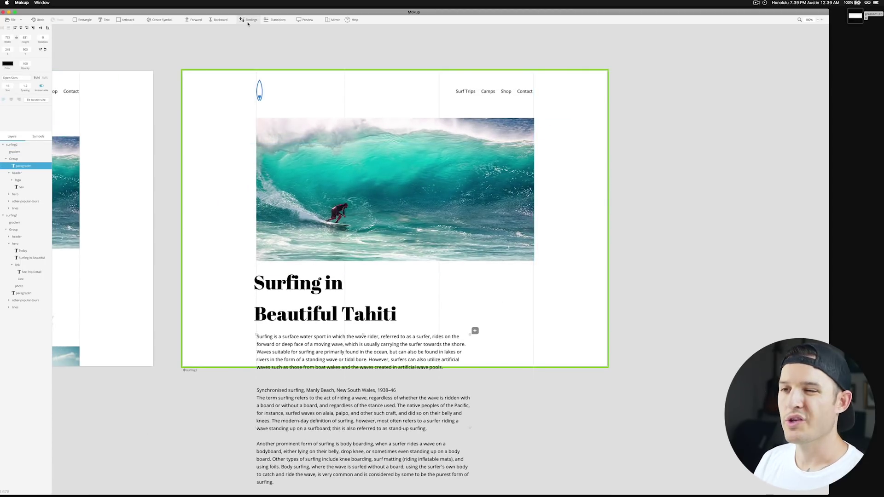
pyautogui.click(253, 44)
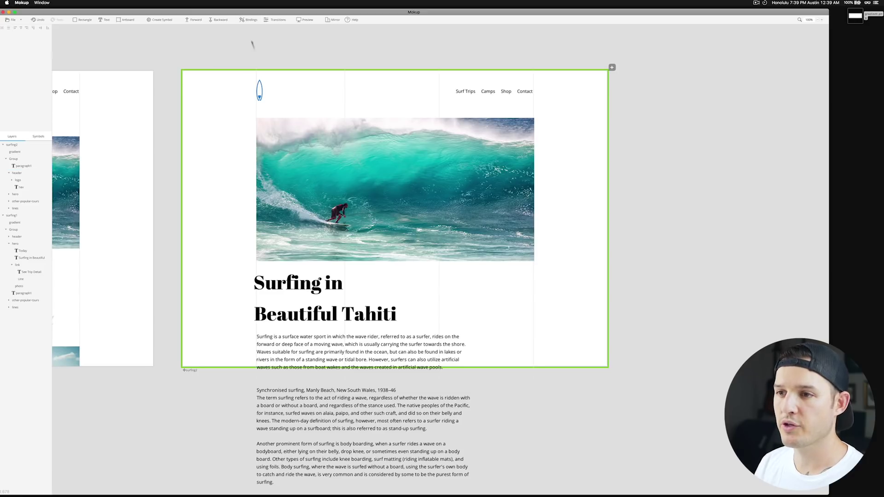
pyautogui.click(280, 126)
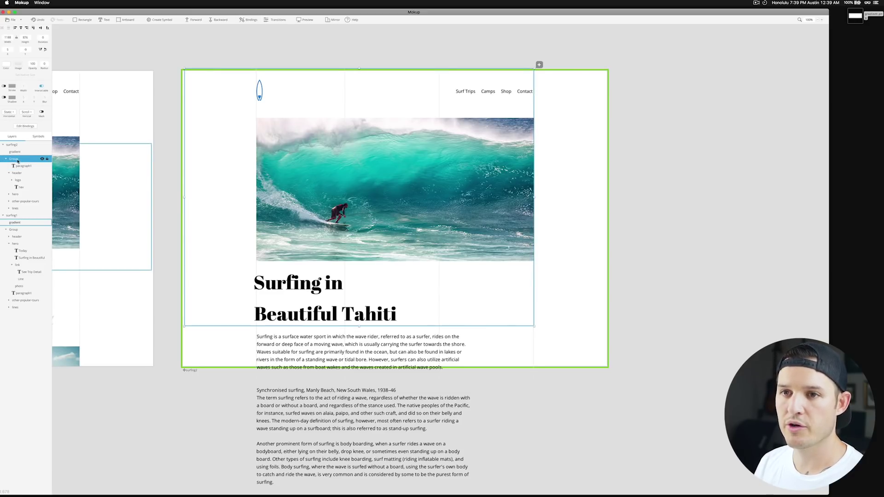
pyautogui.click(249, 20)
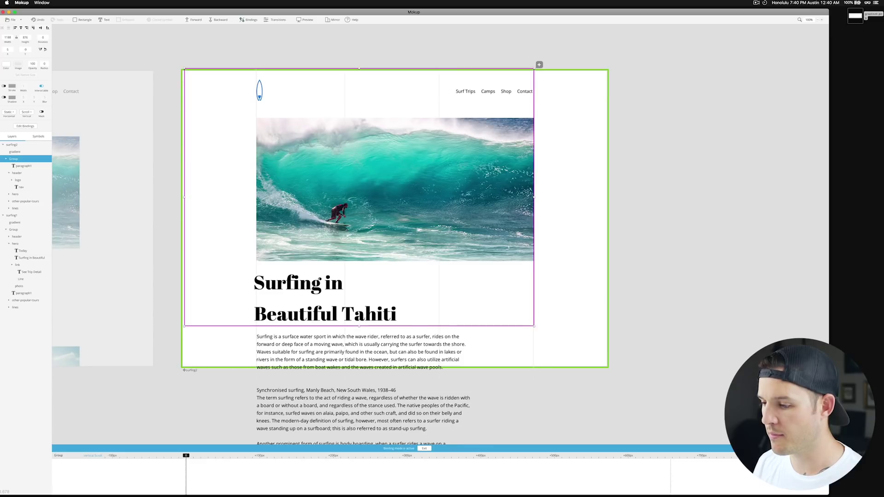
pyautogui.moveTo(452, 444); pyautogui.dragTo(451, 379)
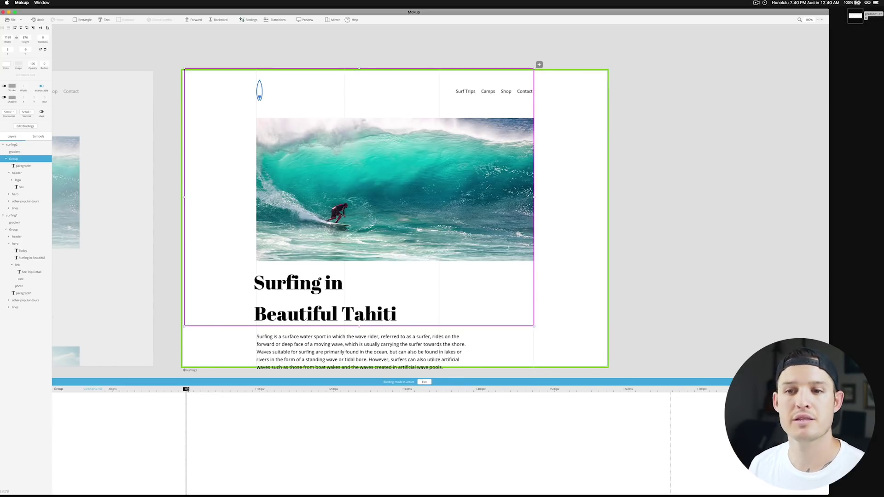
# Scrub the content group's vertical scroll binding from 0 px through 100 px to 200 px
pyautogui.moveTo(186, 390); pyautogui.dragTo(288, 389)
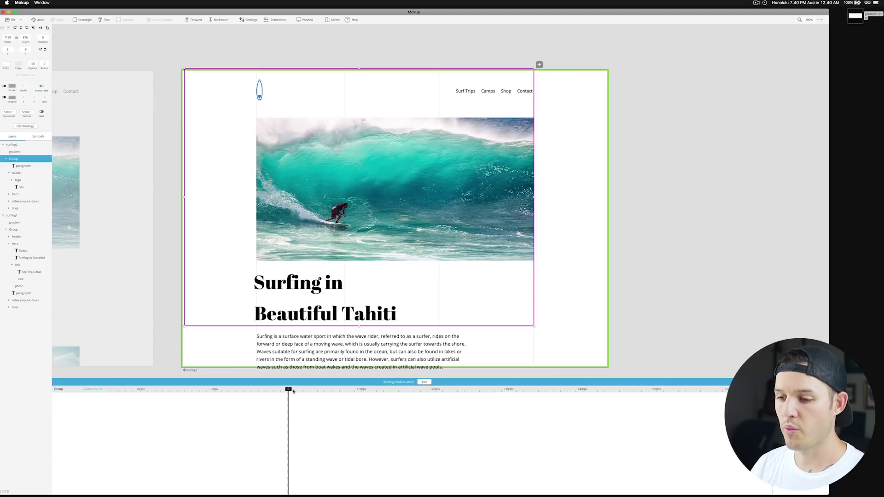
pyautogui.moveTo(288, 389); pyautogui.dragTo(361, 390)
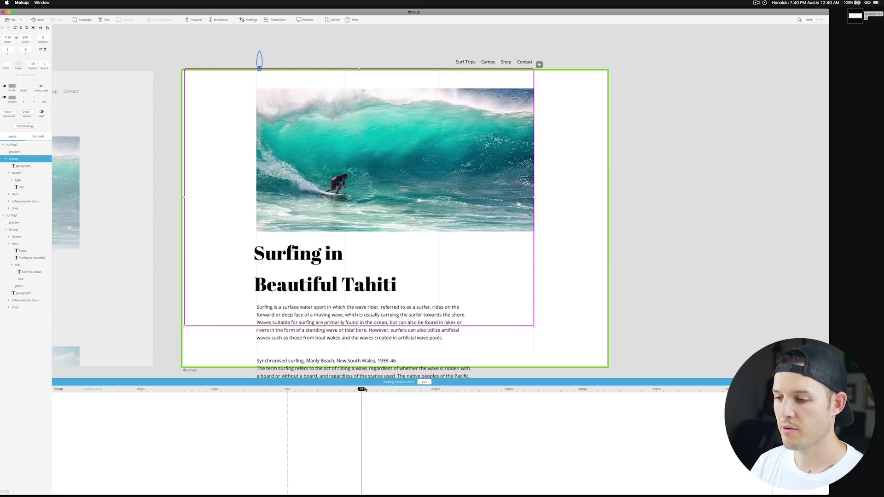
pyautogui.moveTo(363, 389); pyautogui.dragTo(435, 390)
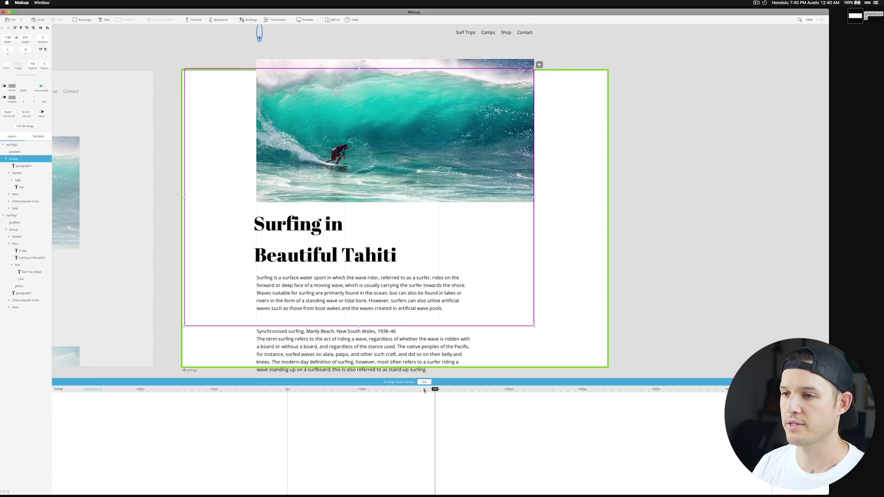
# Bind the surfing2 photo's vertical position by moving it up at the 200 px scroll point, and collapse surfing1's layers
pyautogui.click(363, 110)
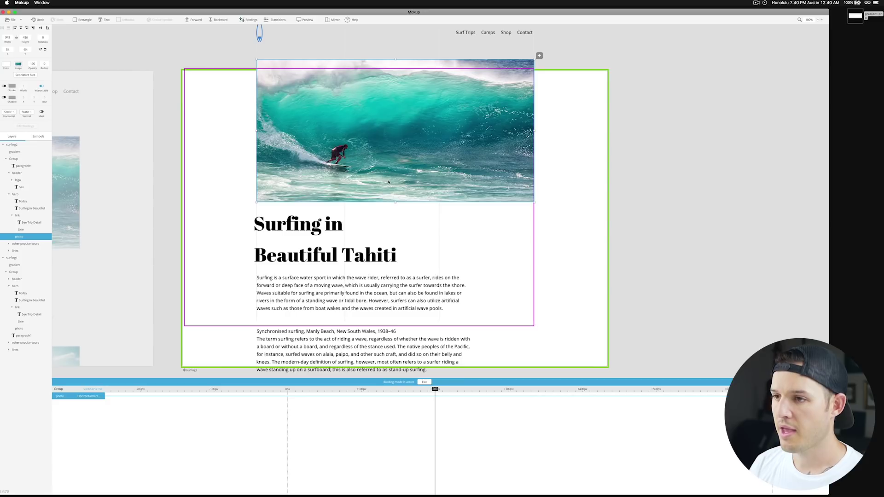
pyautogui.moveTo(388, 182); pyautogui.dragTo(388, 99)
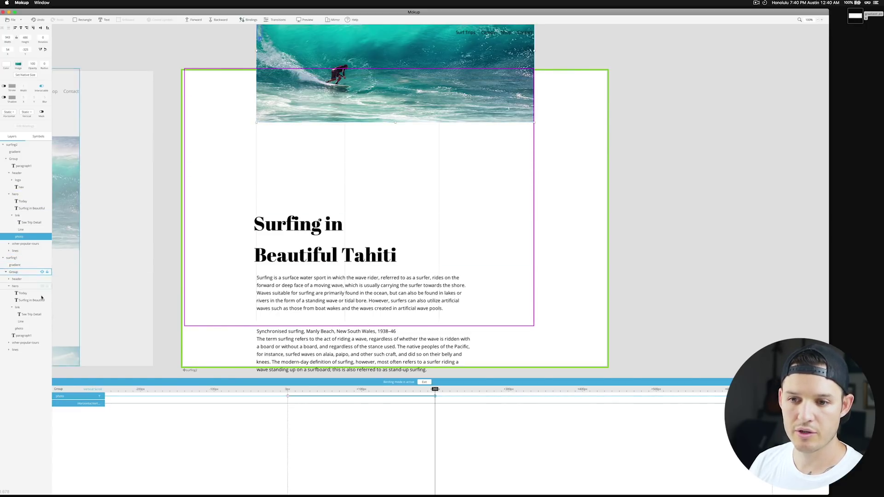
pyautogui.click(3, 258)
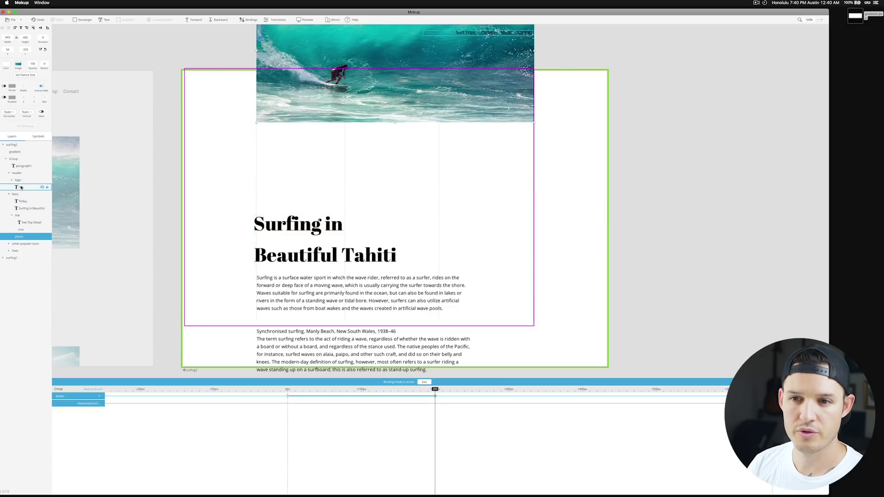
# At the 200 px scroll point, raise surfing2's gradient opacity, move the gradient up over the photo, and undo the last change
pyautogui.click(26, 153)
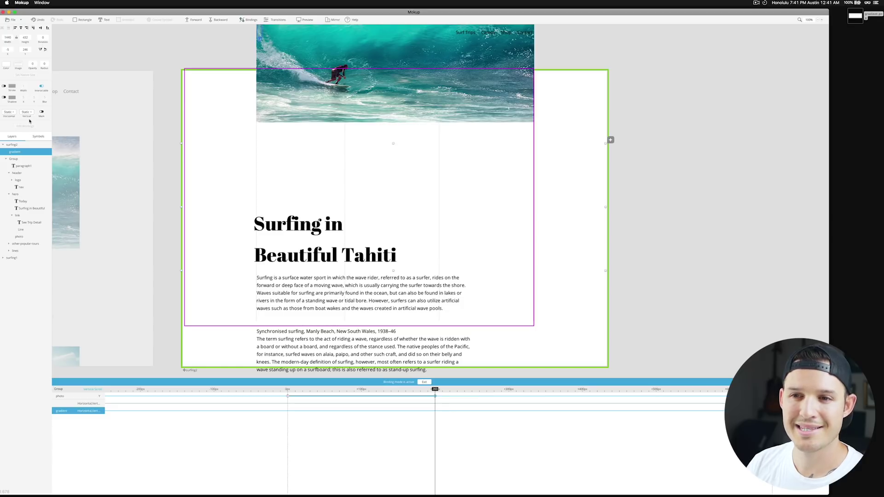
pyautogui.moveTo(32, 68); pyautogui.dragTo(112, 72)
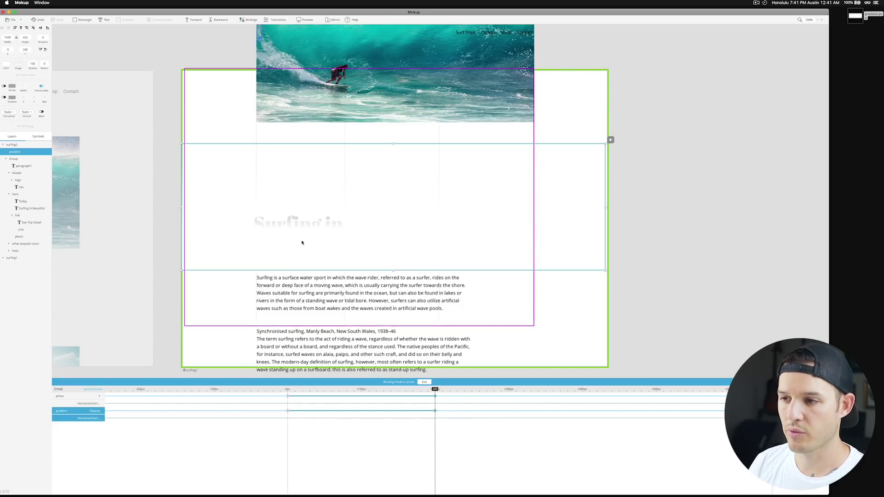
pyautogui.moveTo(309, 239); pyautogui.dragTo(319, 138)
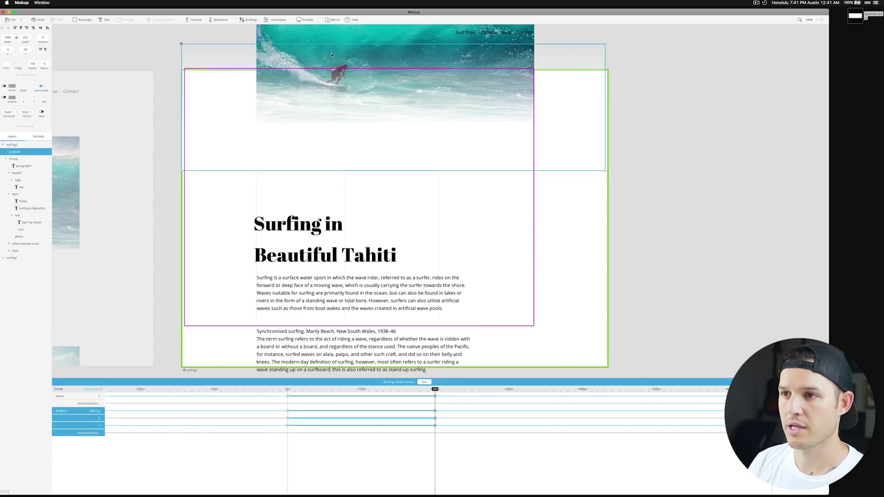
pyautogui.moveTo(336, 29); pyautogui.dragTo(335, 44)
pyautogui.press('super+z')
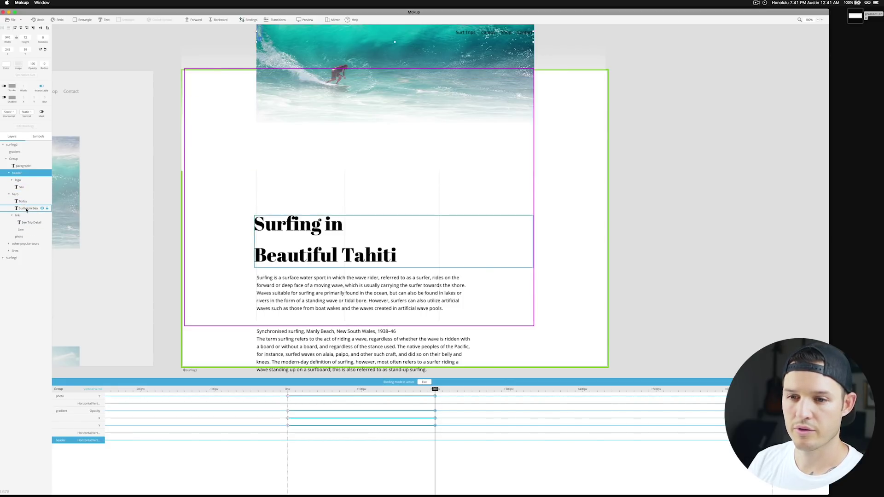
# Reposition the photo and raise the gradient slightly at about 200 px of scroll, and scrub the binding back
pyautogui.click(25, 237)
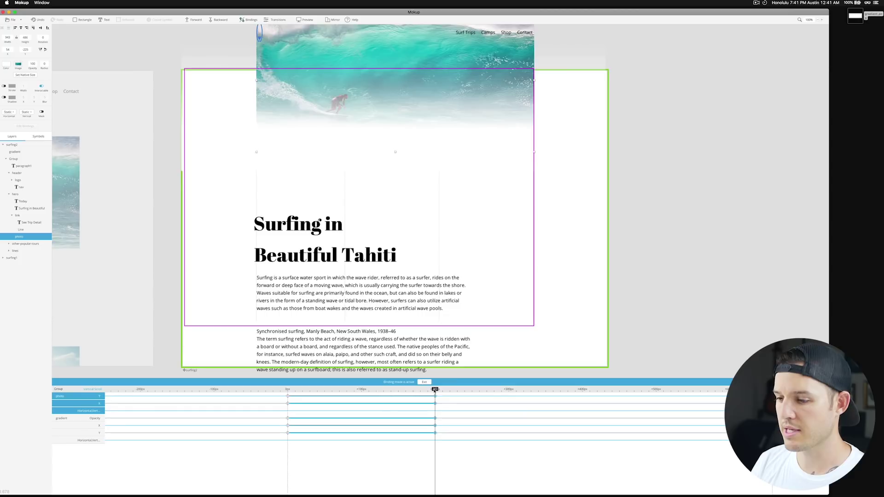
pyautogui.moveTo(434, 390)
pyautogui.mouseDown()
pyautogui.moveTo(286, 395)
pyautogui.moveTo(435, 395)
pyautogui.mouseUp()
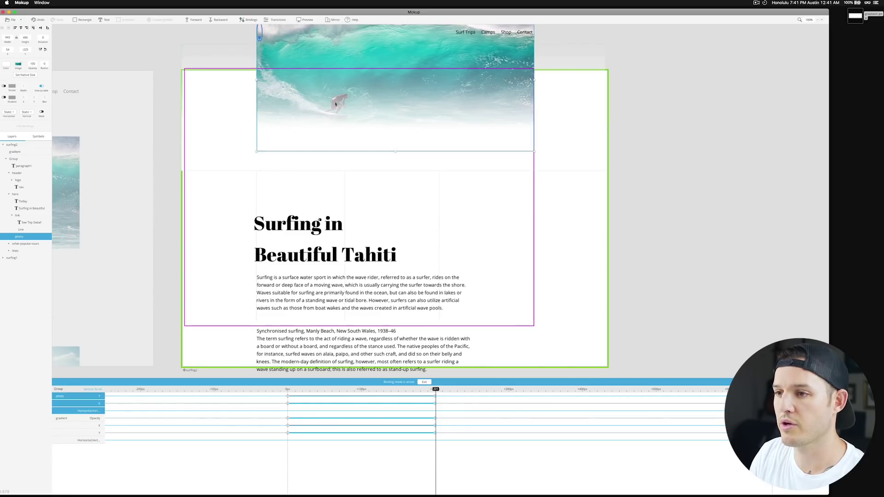
pyautogui.click(339, 134)
pyautogui.moveTo(341, 128)
pyautogui.mouseDown()
pyautogui.moveTo(341, 108)
pyautogui.moveTo(340, 117)
pyautogui.mouseUp()
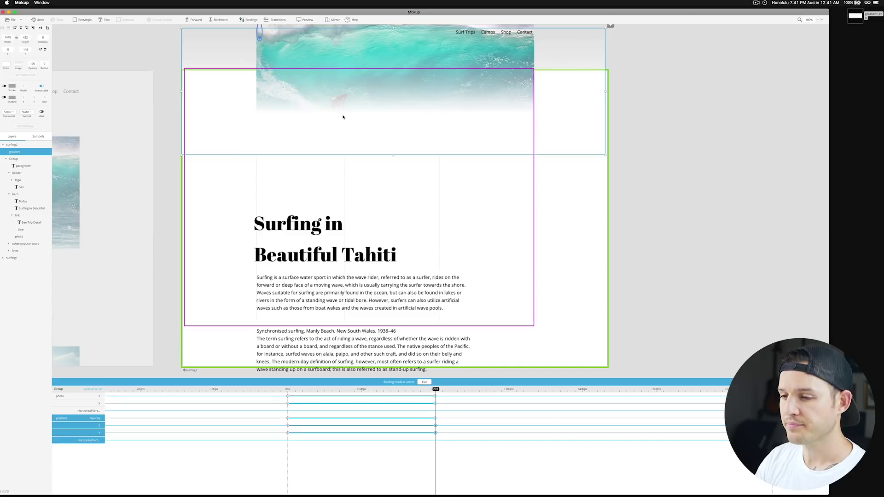
pyautogui.moveTo(436, 390); pyautogui.dragTo(339, 374)
pyautogui.scroll(-5, 339, 374)
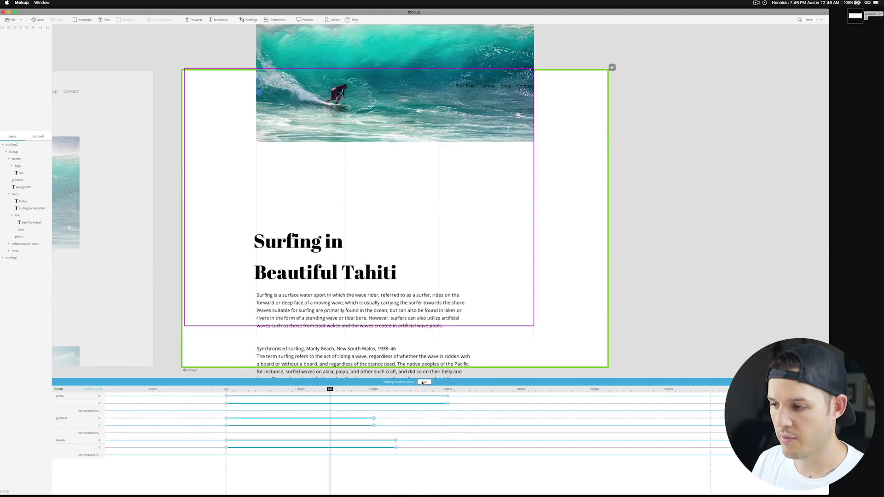
# Leave binding mode and preview surfing2's scroll-driven effects by scrolling the page
pyautogui.click(423, 382)
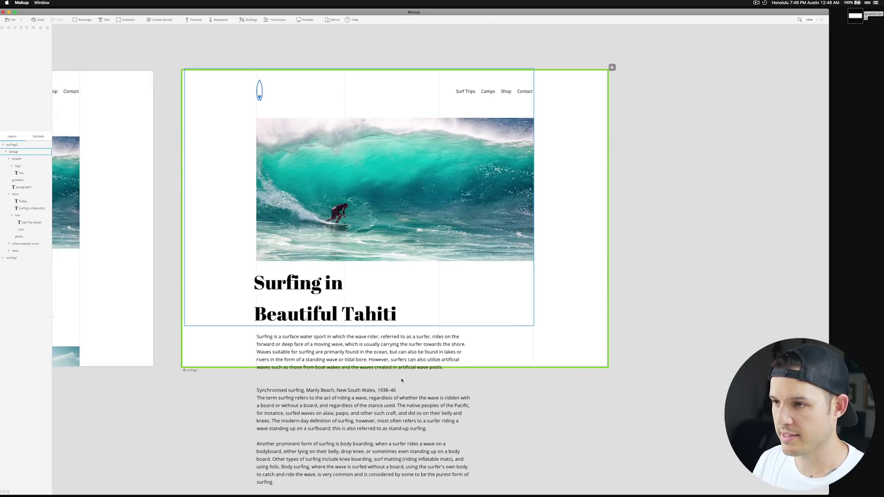
pyautogui.click(299, 20)
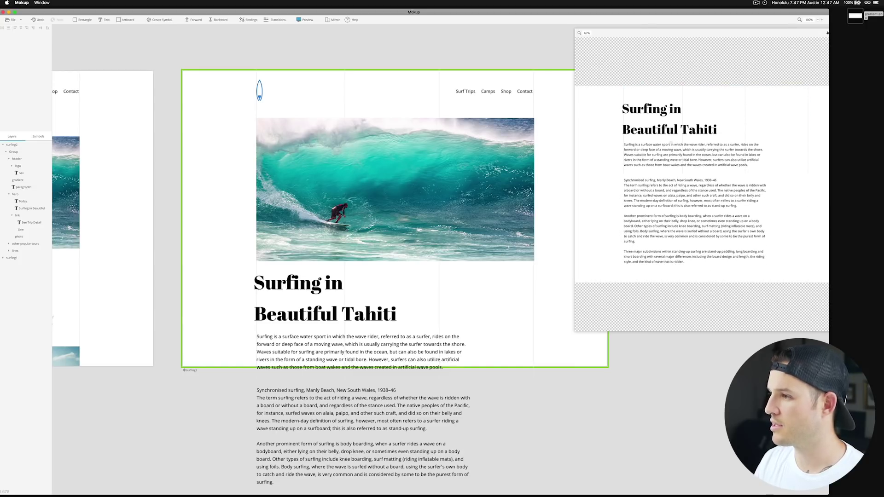
pyautogui.scroll(-3, 670, 143)
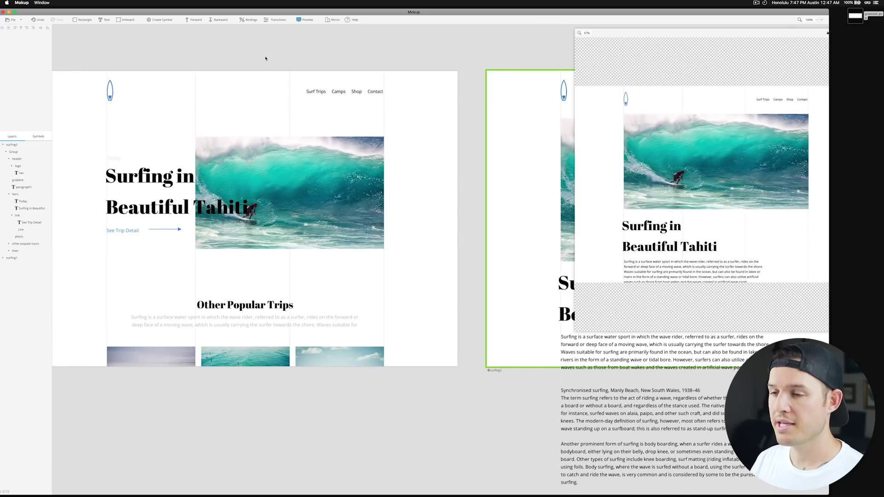
# Turn the surfboard logo on the surfing1 artboard into a symbol named logo
pyautogui.moveTo(265, 58); pyautogui.dragTo(346, 56)
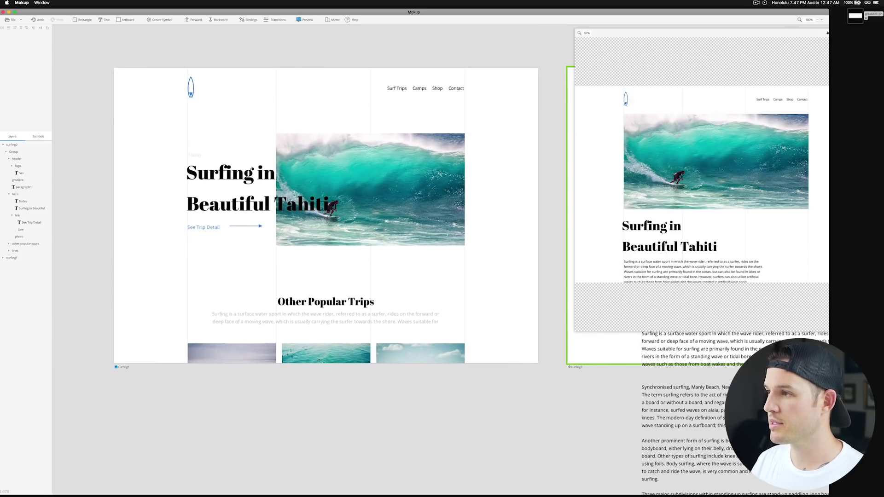
pyautogui.click(308, 86)
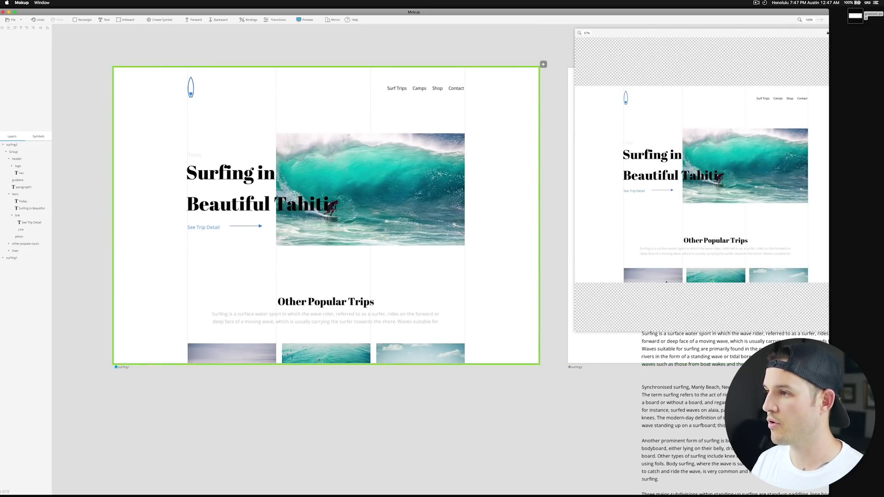
pyautogui.doubleClick(191, 90)
pyautogui.click(192, 89)
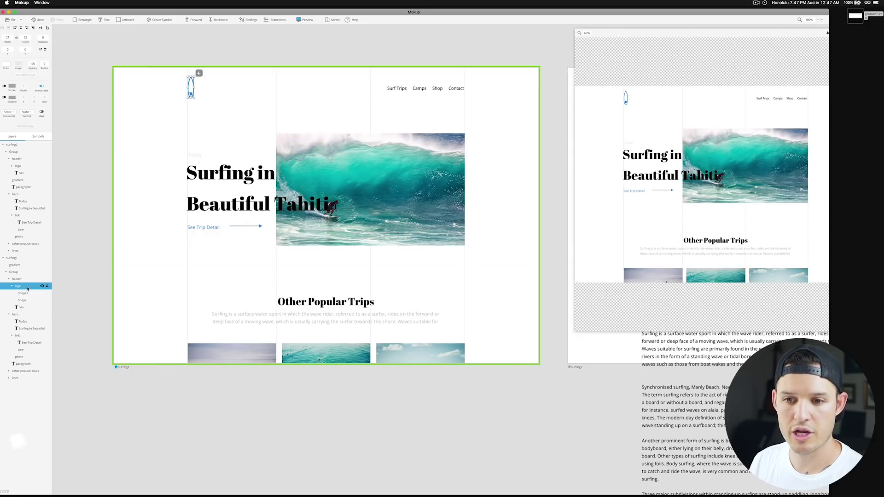
pyautogui.click(11, 286)
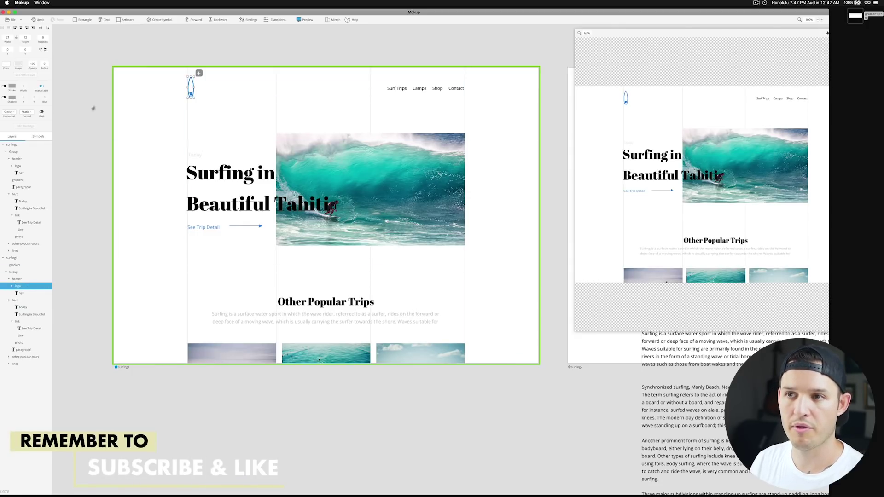
pyautogui.click(160, 20)
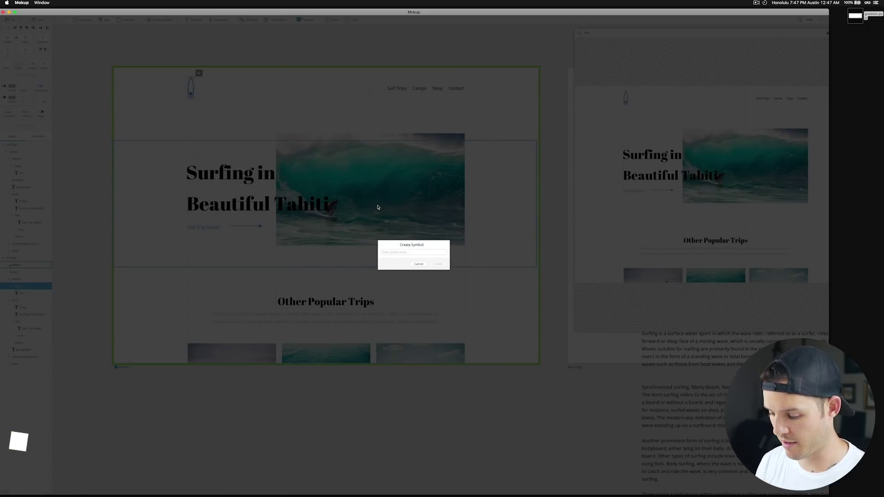
pyautogui.write('logo')
pyautogui.press('Return')
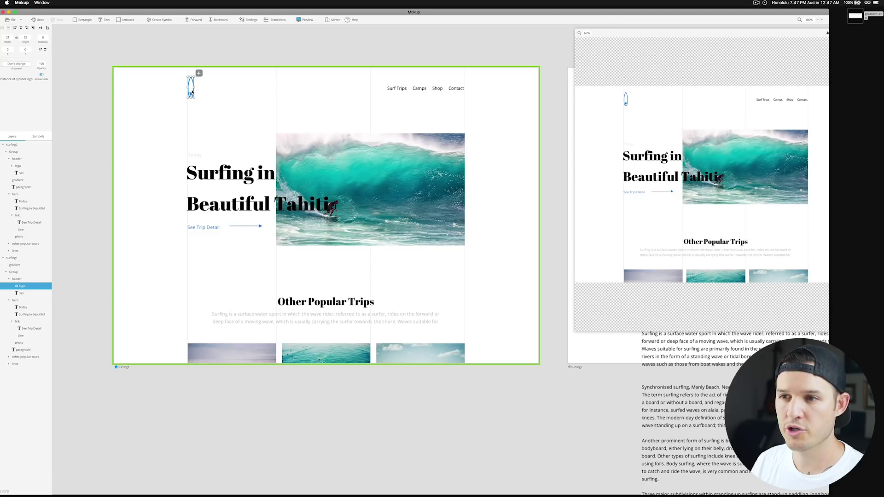
# Open the logo symbol for editing and duplicate its artboard
pyautogui.doubleClick(191, 92)
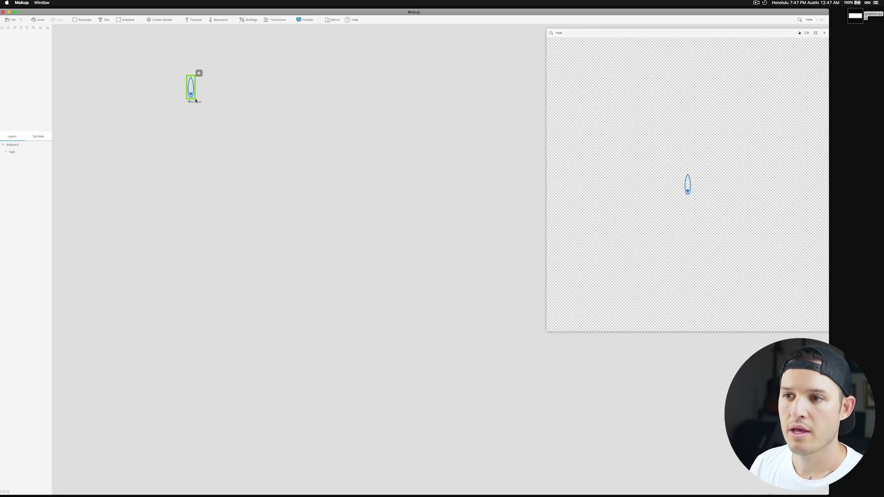
pyautogui.click(2, 146)
pyautogui.click(12, 145)
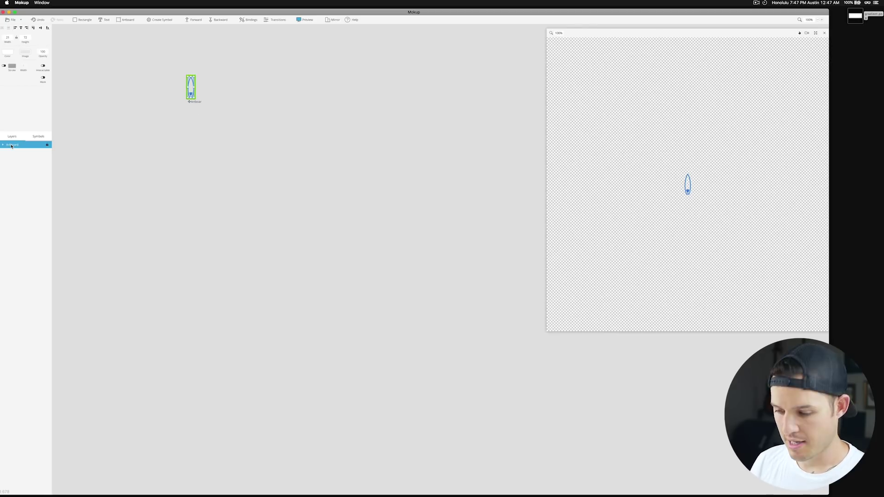
pyautogui.press('super+d')
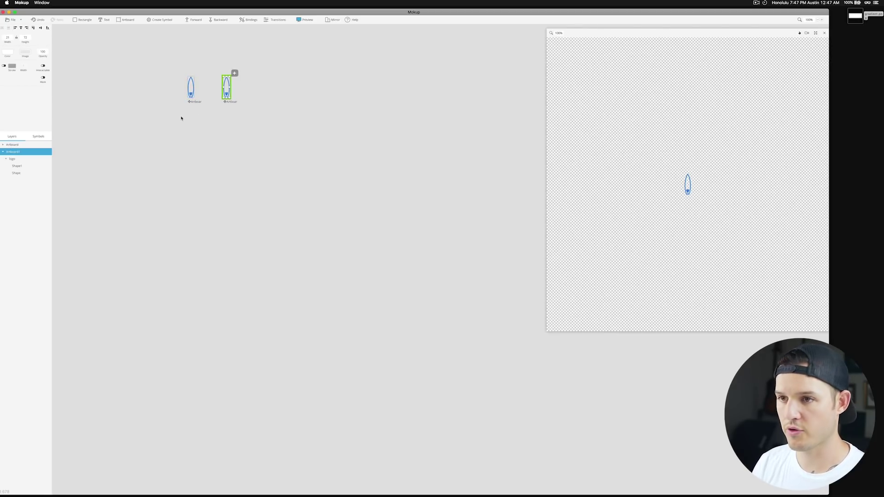
pyautogui.press('super+equal')
pyautogui.moveTo(164, 83); pyautogui.dragTo(585, 441)
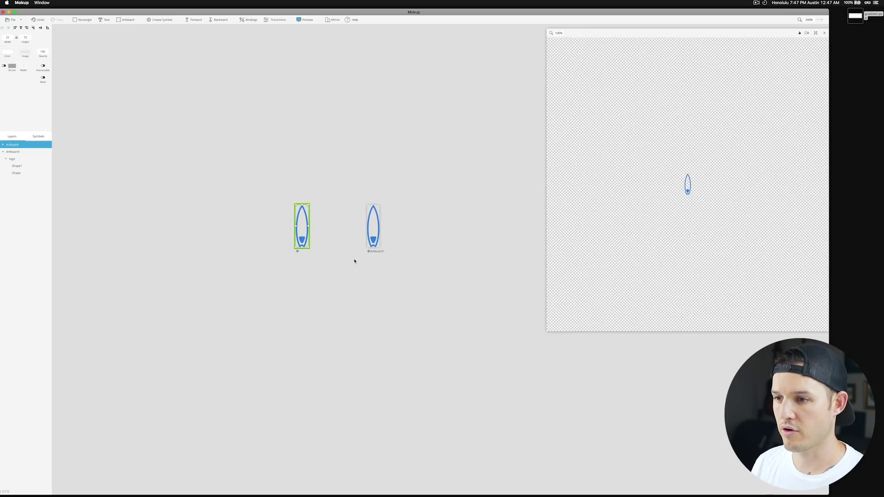
pyautogui.click(329, 217)
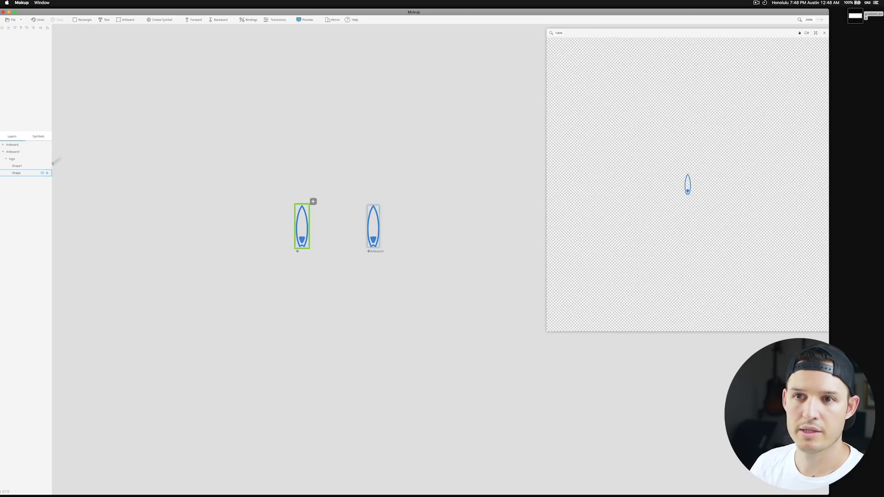
# Widen the symbol's duplicated artboard and move its logo horizontally to the artboard's center
pyautogui.click(374, 251)
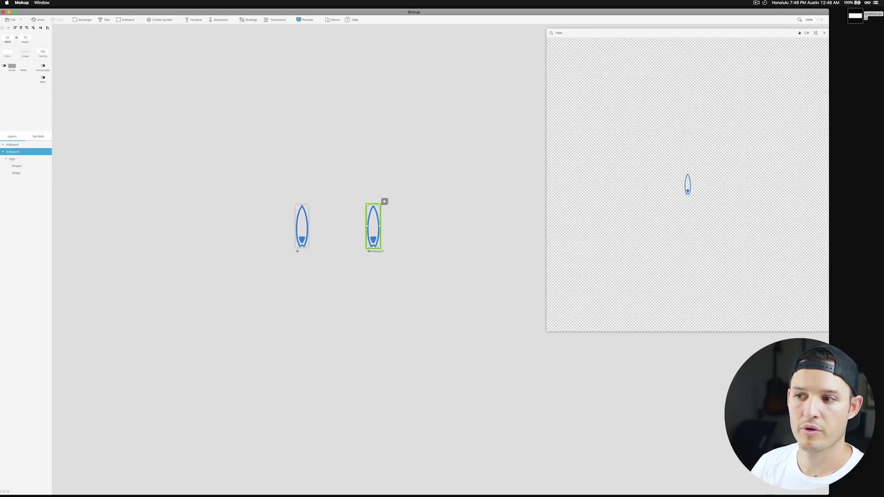
pyautogui.moveTo(8, 41); pyautogui.dragTo(14, 44)
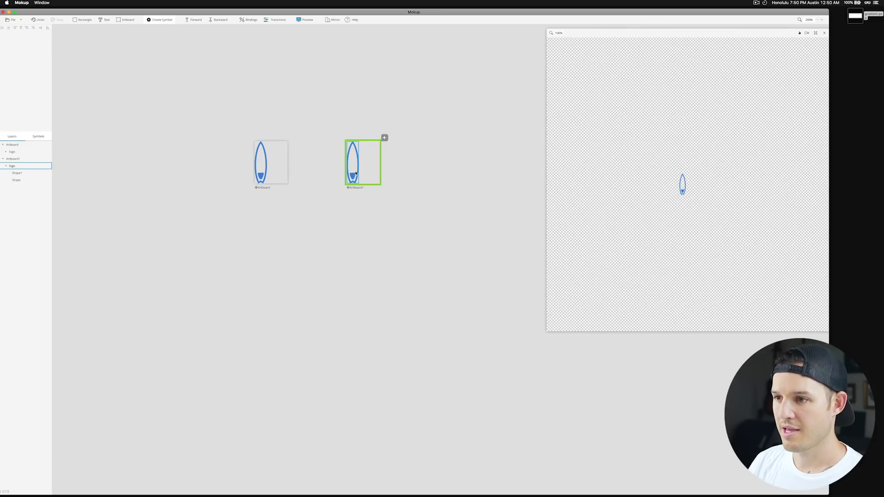
pyautogui.moveTo(360, 171); pyautogui.dragTo(368, 171)
# Add a HoverIn interaction on the symbol's first artboard that leads to the second artboard
pyautogui.click(257, 166)
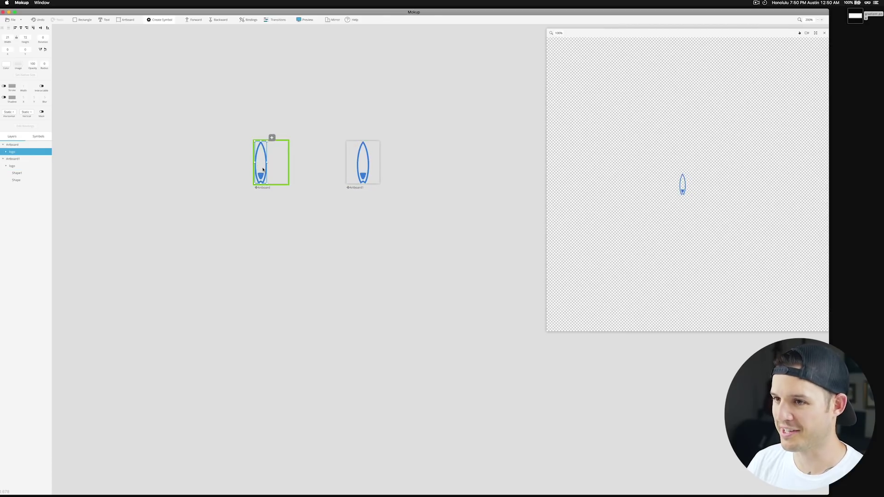
pyautogui.click(292, 138)
pyautogui.click(262, 188)
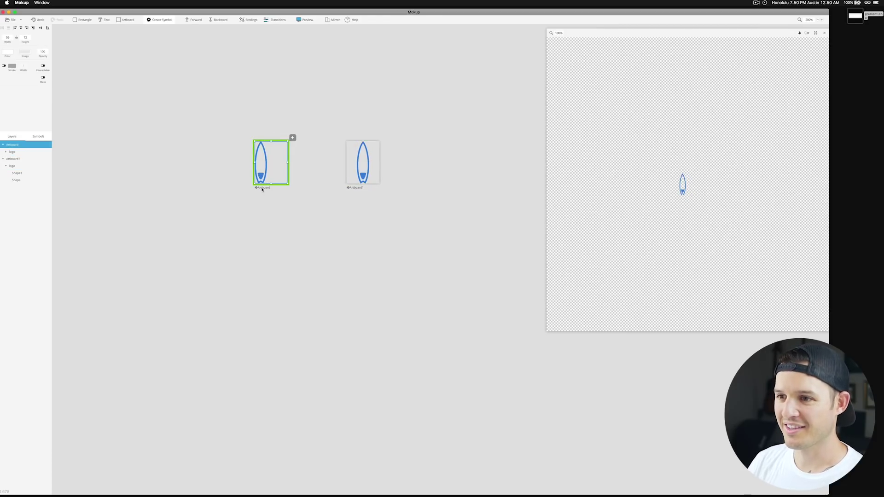
pyautogui.click(293, 138)
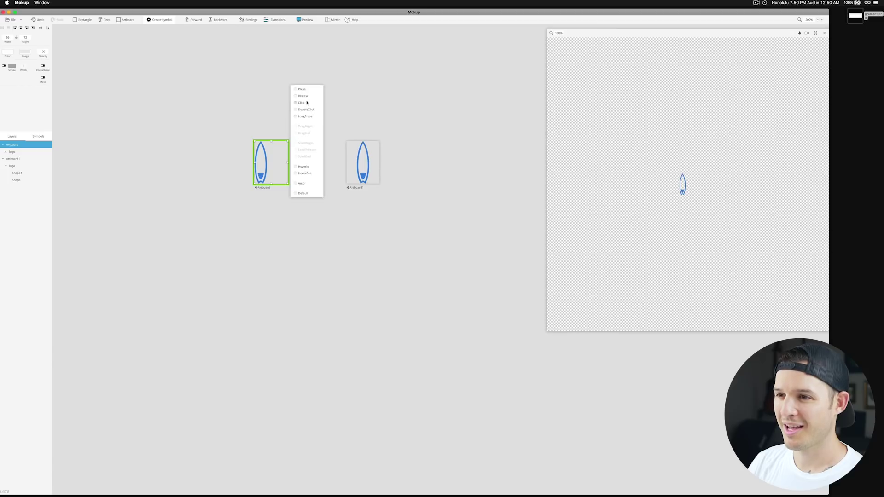
pyautogui.moveTo(303, 169); pyautogui.dragTo(355, 163)
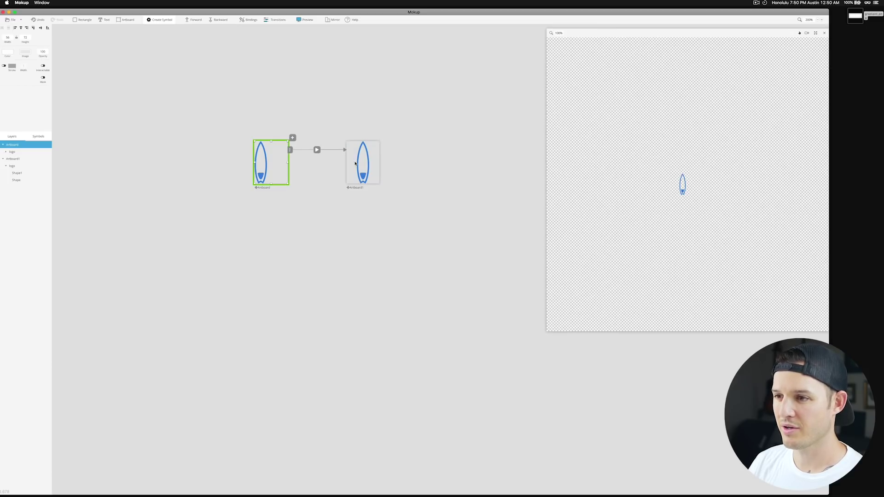
# Add a HoverOut interaction on the symbol's second artboard that leads back to the first artboard
pyautogui.click(357, 189)
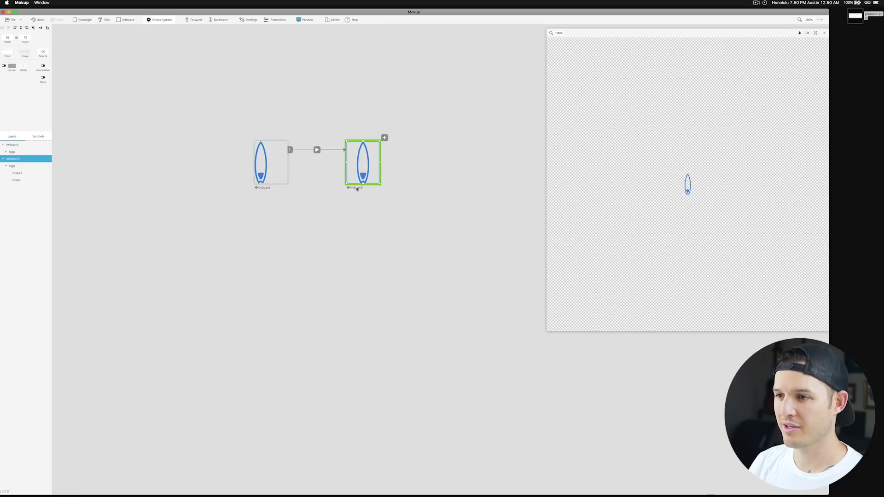
pyautogui.click(385, 138)
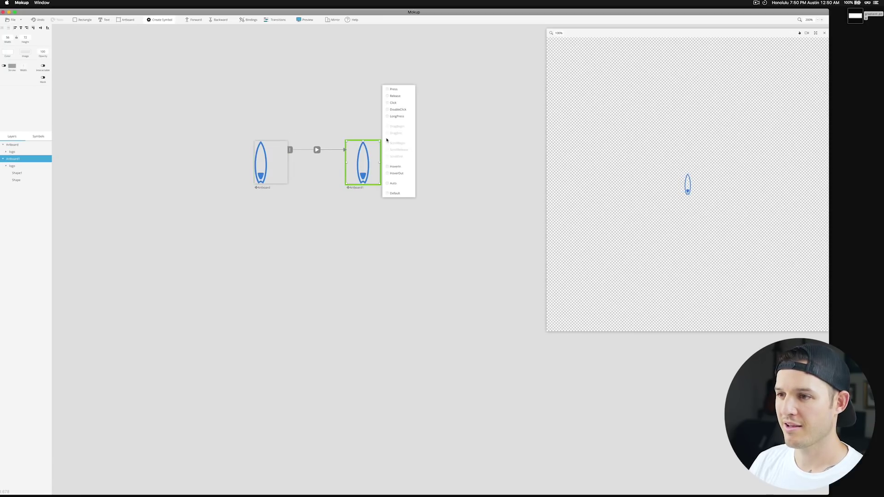
pyautogui.click(399, 174)
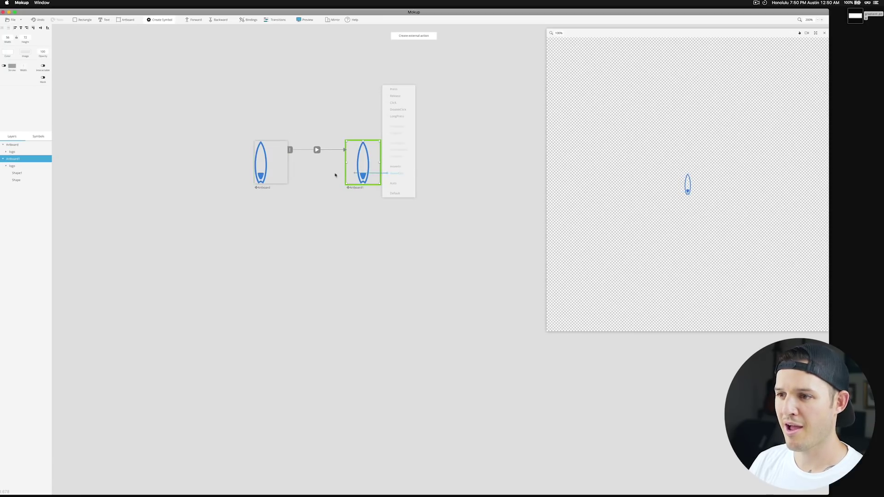
pyautogui.click(281, 174)
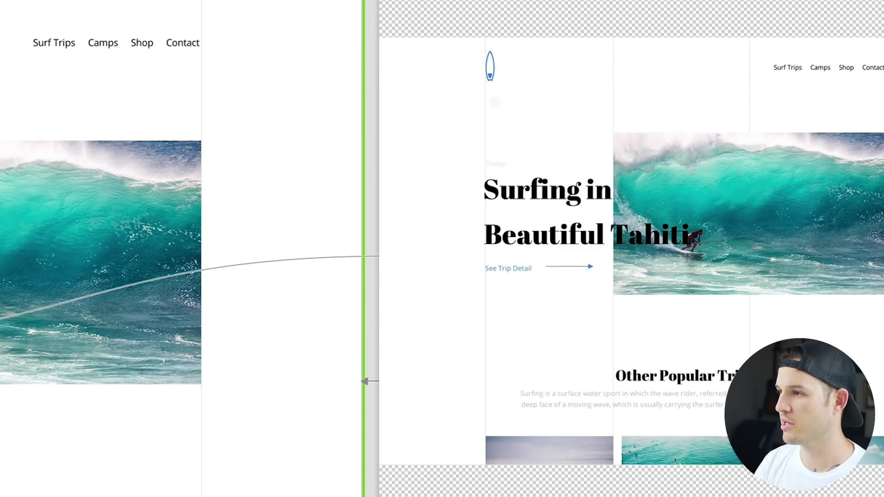